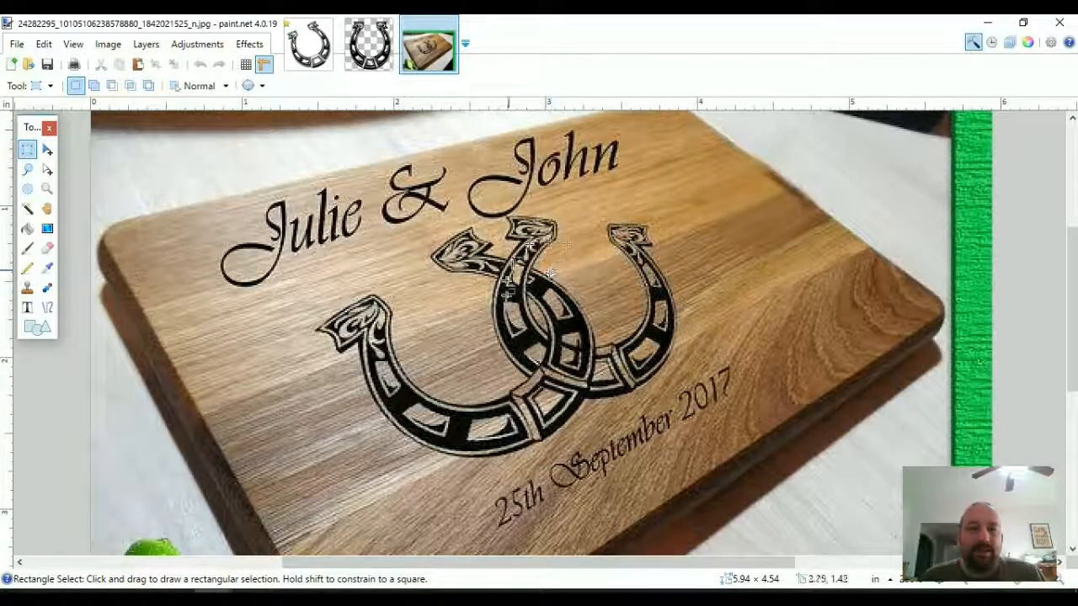
# Examine the interlocked horseshoes in the reference photo and compare them with the single horseshoe in the DesignEdge drawing.
pyautogui.keyDown('ctrl'); pyautogui.scroll(1, 539, 278); pyautogui.keyUp('ctrl')
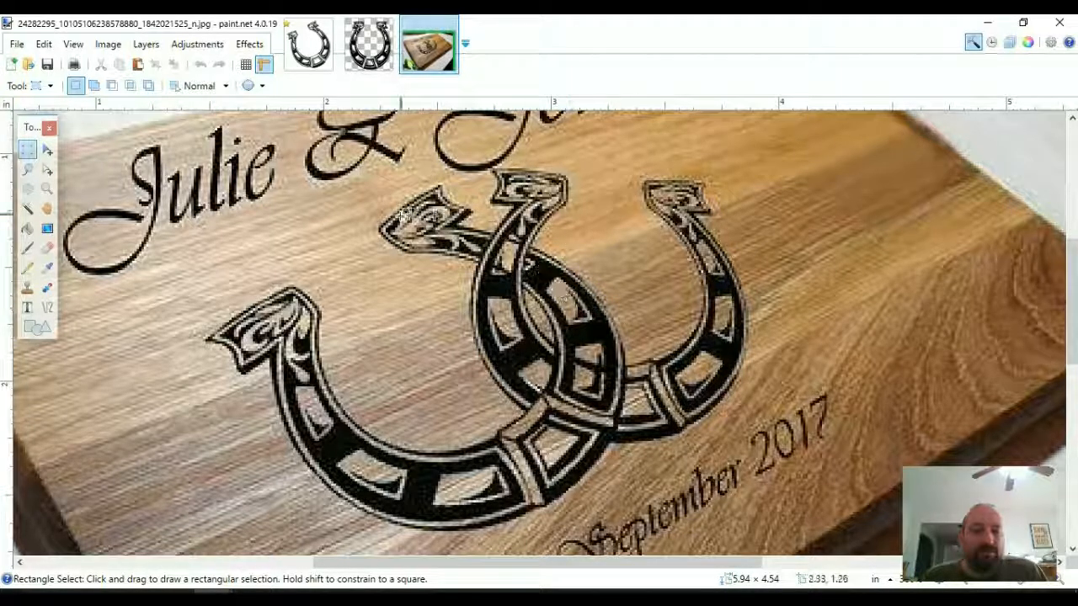
pyautogui.click(386, 67)
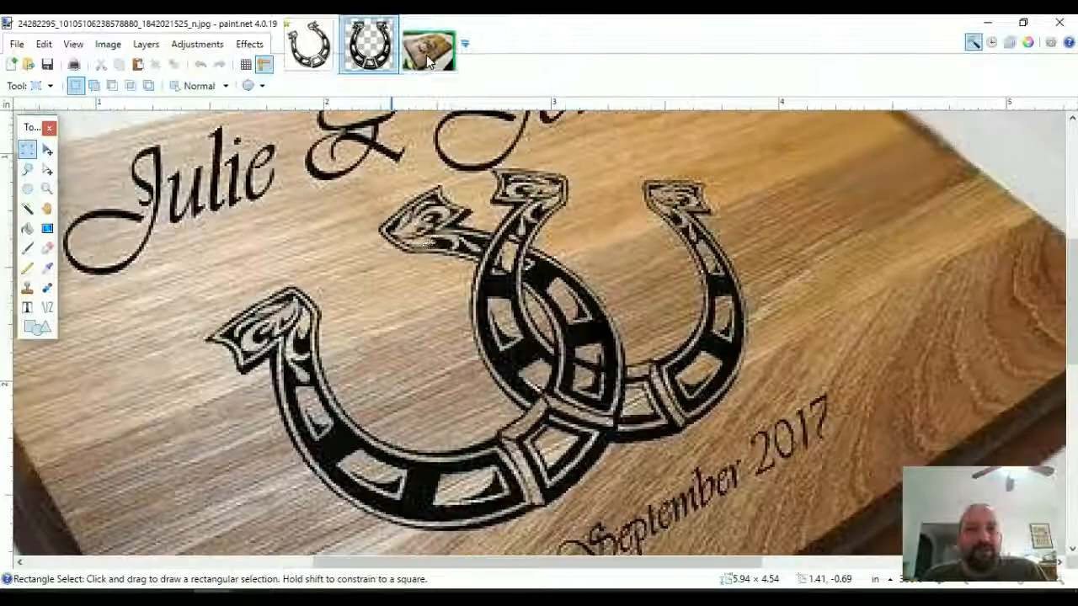
pyautogui.click(428, 47)
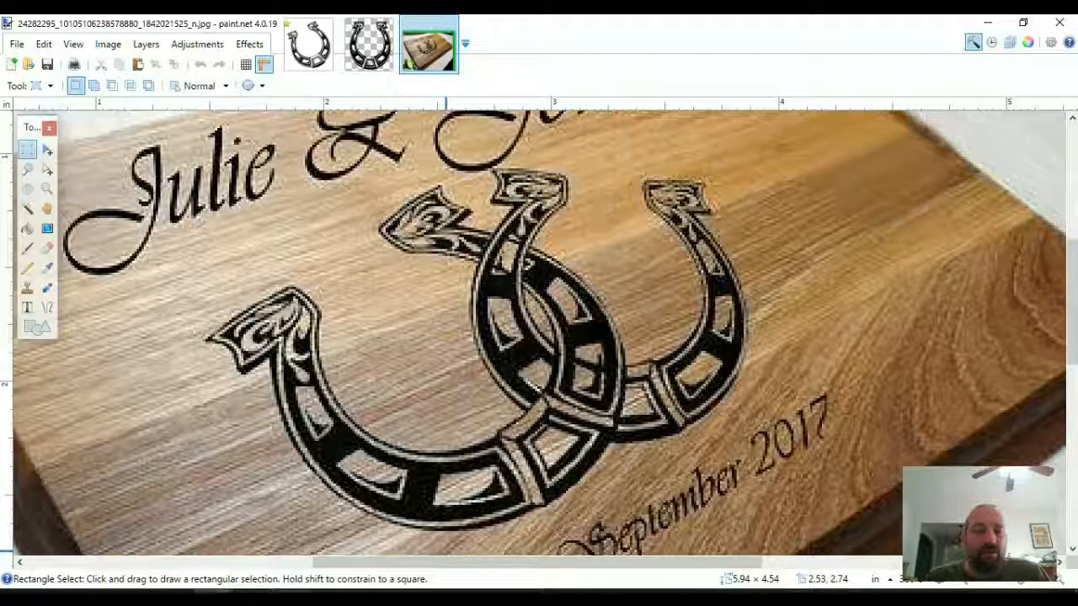
pyautogui.click(254, 598)
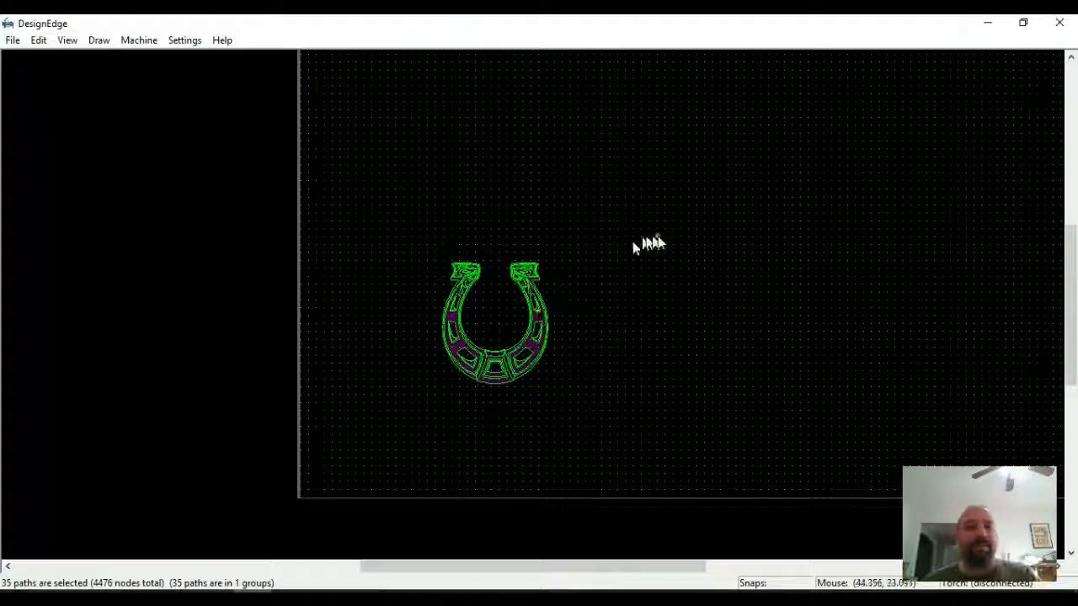
pyautogui.press('Home')
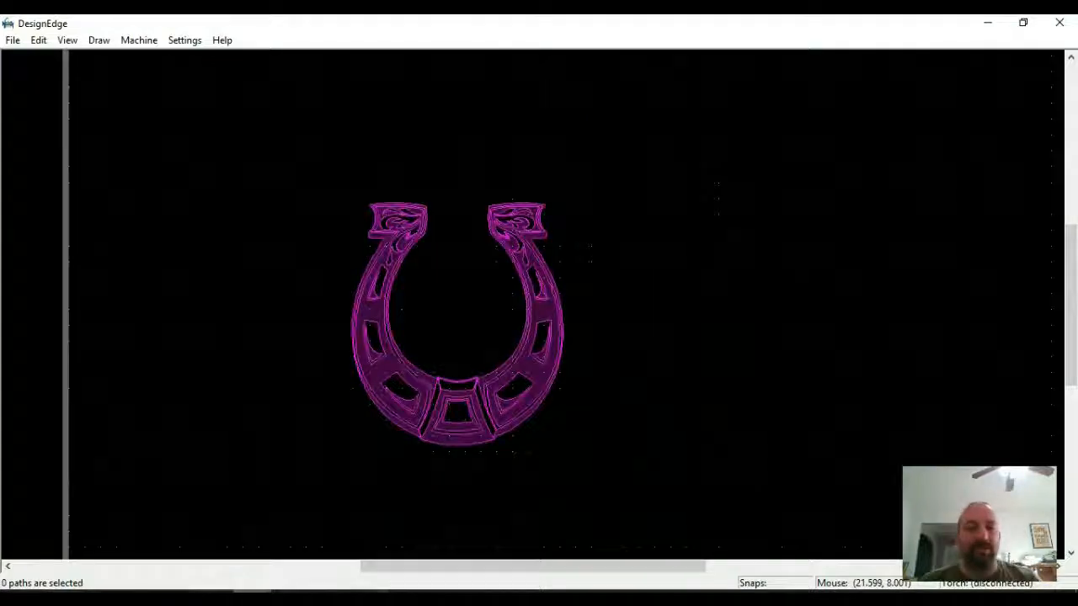
pyautogui.moveTo(217, 600)
pyautogui.click(301, 534)
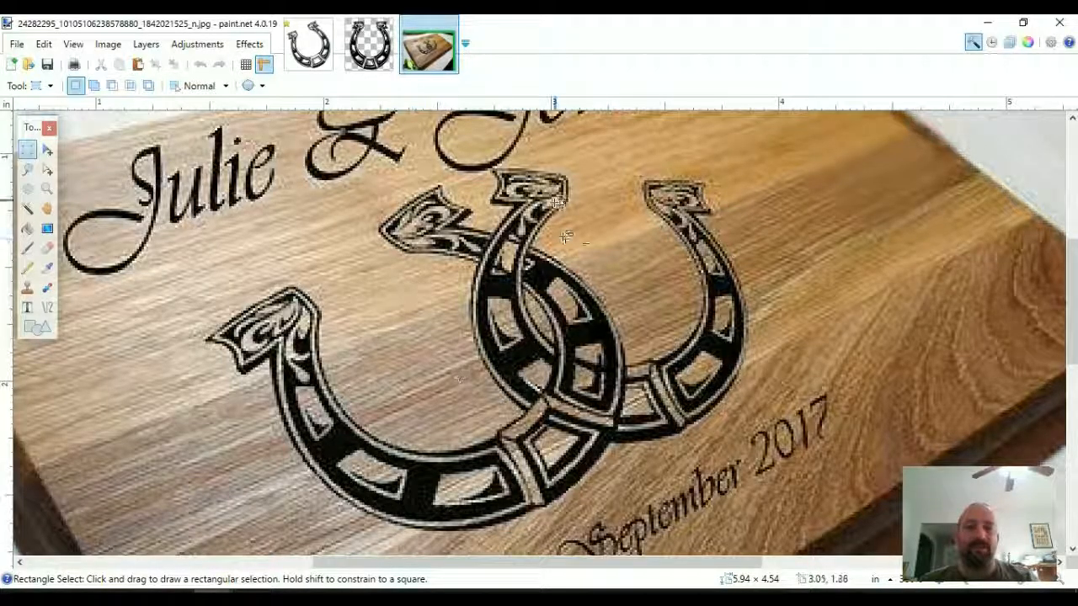
pyautogui.click(987, 21)
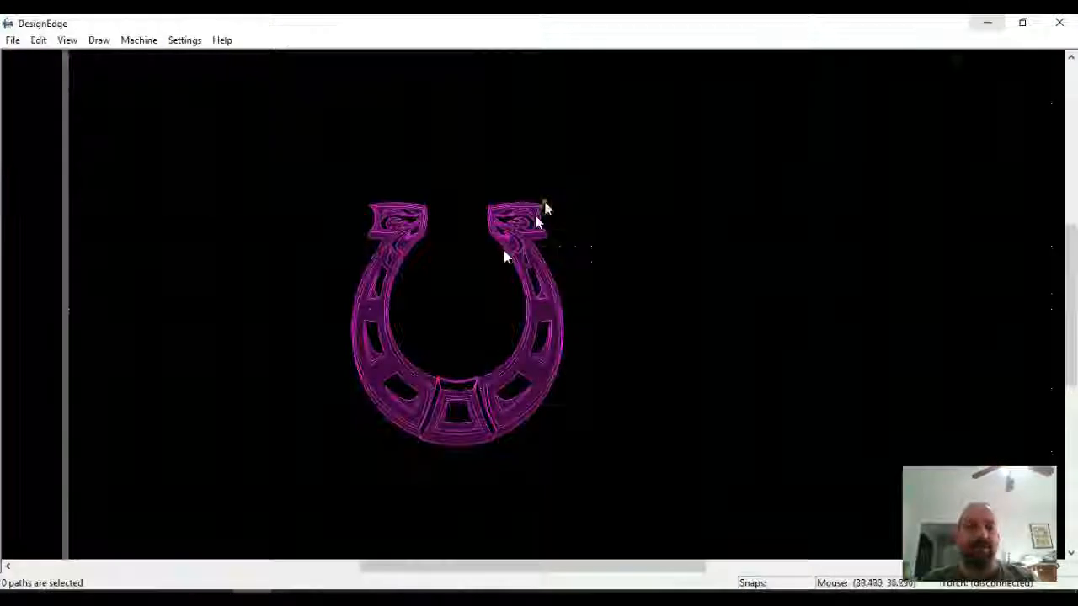
# Select the whole horseshoe and place a copy of it beside the original, to its right.
pyautogui.moveTo(645, 149); pyautogui.dragTo(285, 522)
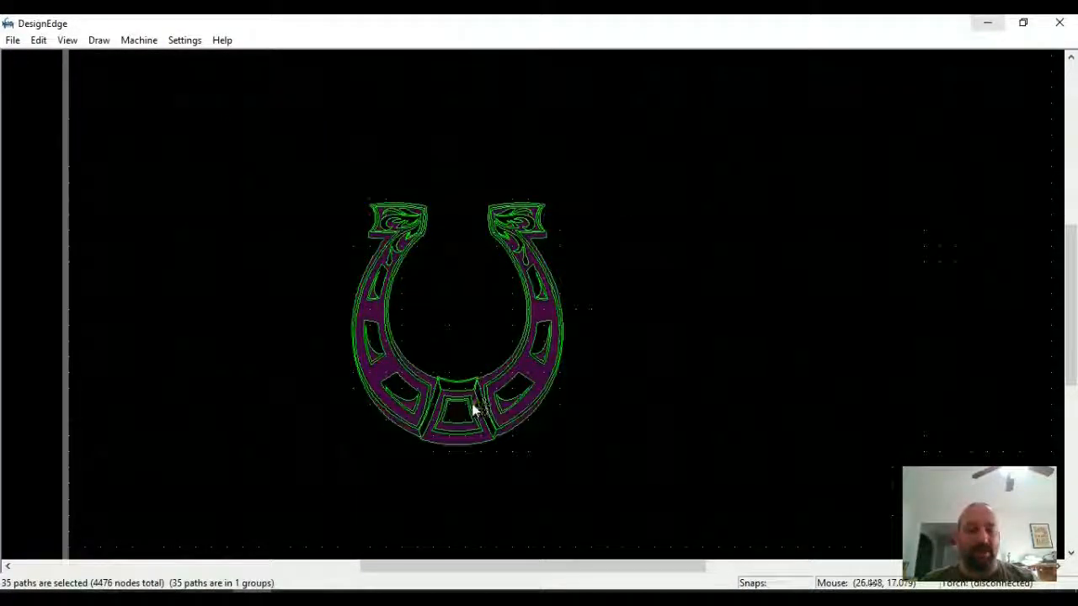
pyautogui.click(460, 386)
pyautogui.click(780, 386)
pyautogui.press('Escape')
pyautogui.scroll(-1, 857, 351)
pyautogui.click(372, 305)
pyautogui.click(421, 365)
pyautogui.click(483, 326)
pyautogui.click(396, 387)
pyautogui.click(396, 358)
pyautogui.scroll(1, 376, 289)
pyautogui.scroll(-1, 532, 303)
pyautogui.scroll(1, 525, 301)
# Rotate the original horseshoe counterclockwise so that its opening tilts up and to the left.
pyautogui.moveTo(598, 134); pyautogui.dragTo(307, 475)
pyautogui.press('r')
pyautogui.click(428, 424)
pyautogui.click(425, 220)
pyautogui.click(345, 224)
# Rotate the copied horseshoe clockwise so that its opening tilts up and to the right.
pyautogui.click(698, 378)
pyautogui.press('r')
pyautogui.click(744, 422)
pyautogui.click(739, 176)
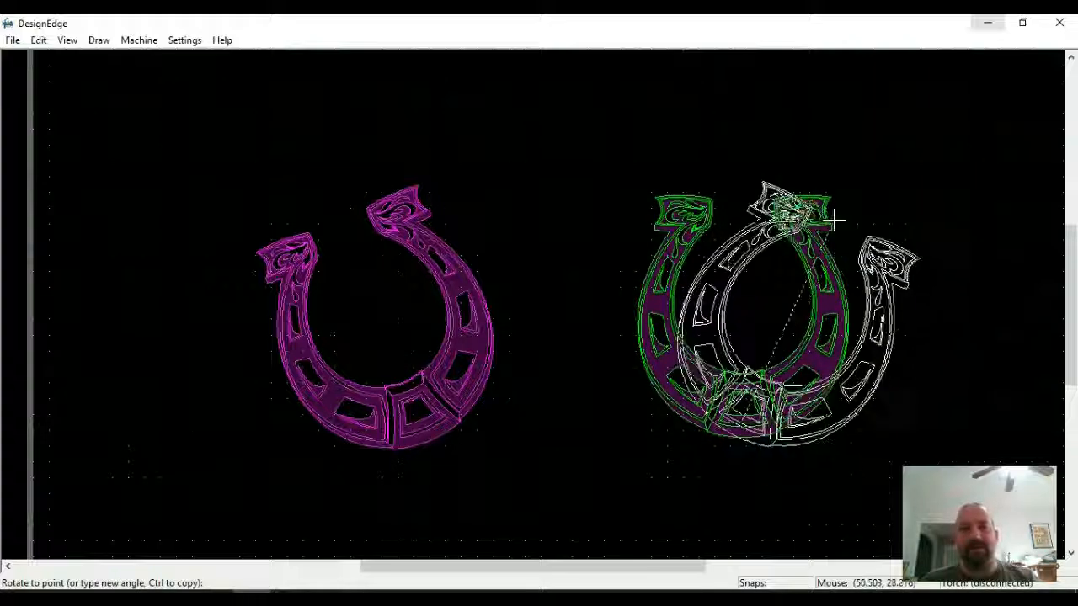
pyautogui.click(840, 229)
# Move the right horseshoe over the left one so that its left arm crosses the other's right arm.
pyautogui.press('m')
pyautogui.click(800, 333)
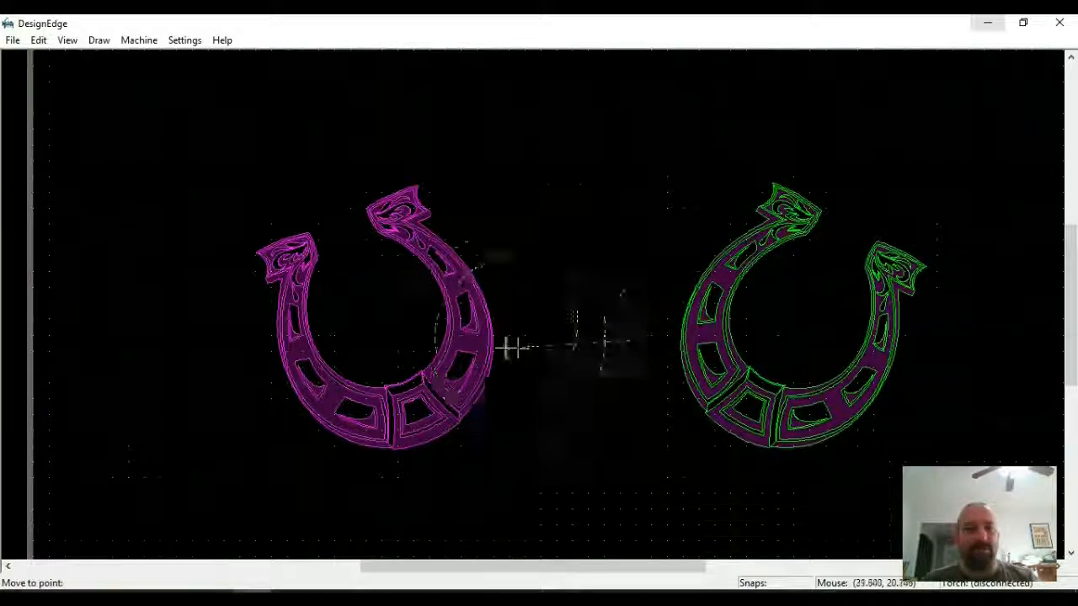
pyautogui.scroll(3, 514, 320)
pyautogui.scroll(-4, 512, 299)
pyautogui.scroll(4, 515, 308)
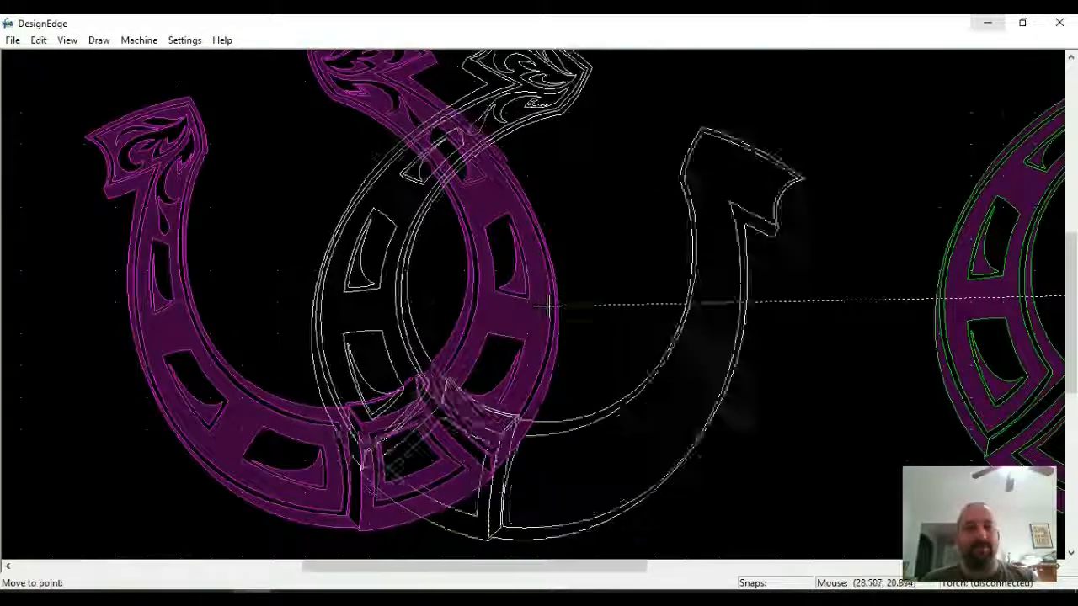
pyautogui.scroll(-3, 539, 306)
pyautogui.scroll(3, 532, 307)
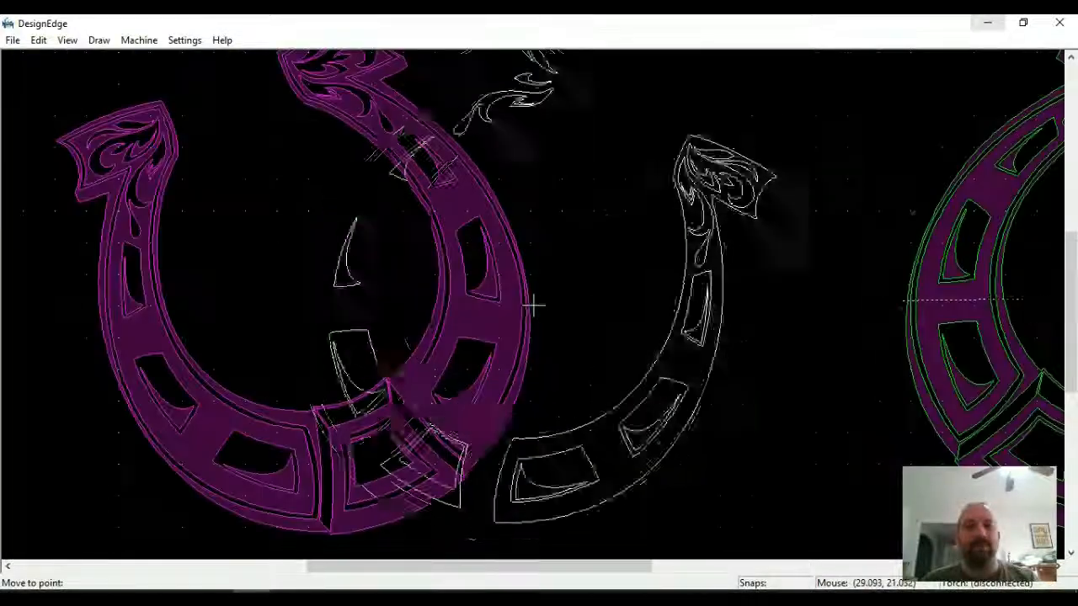
pyautogui.scroll(-3, 533, 307)
pyautogui.click(530, 305)
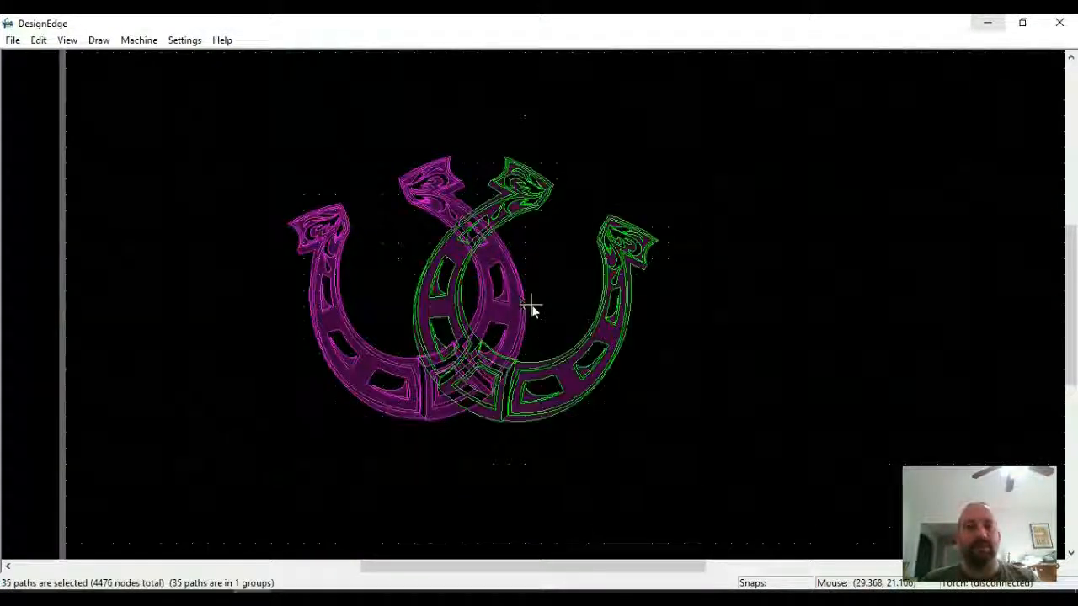
# Rotate the right horseshoe slightly counterclockwise and shift it slightly upward over the left one.
pyautogui.press('r')
pyautogui.click(500, 192)
pyautogui.click(504, 407)
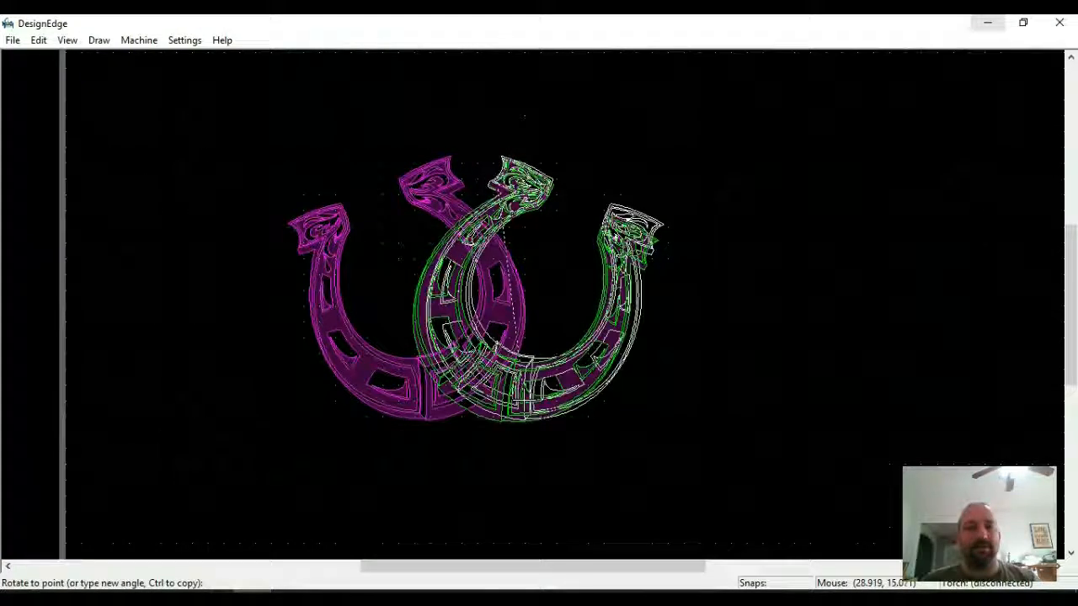
pyautogui.click(522, 408)
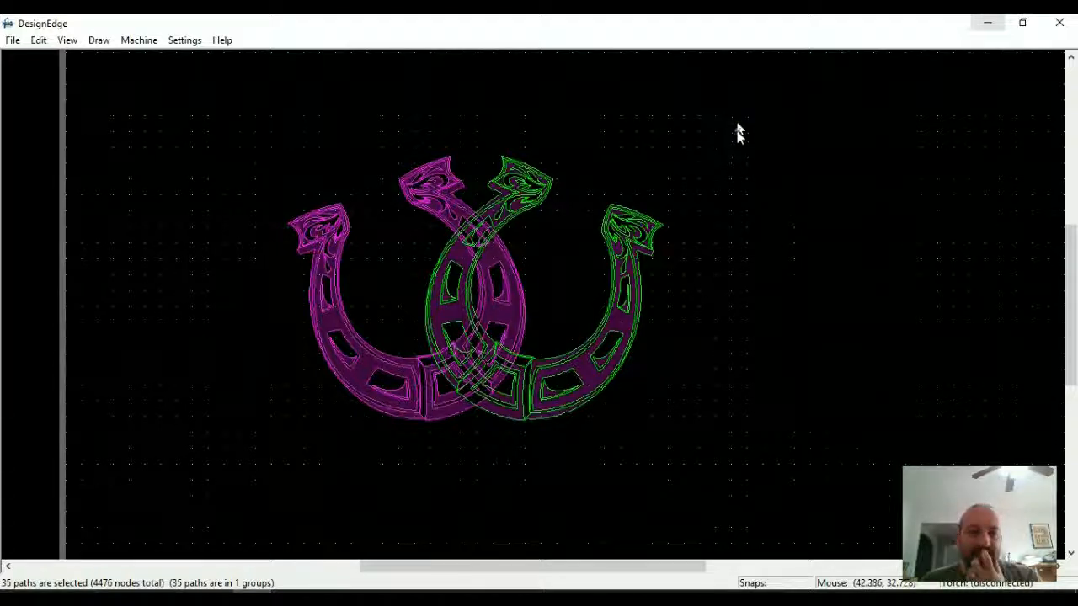
pyautogui.moveTo(593, 363); pyautogui.dragTo(597, 355)
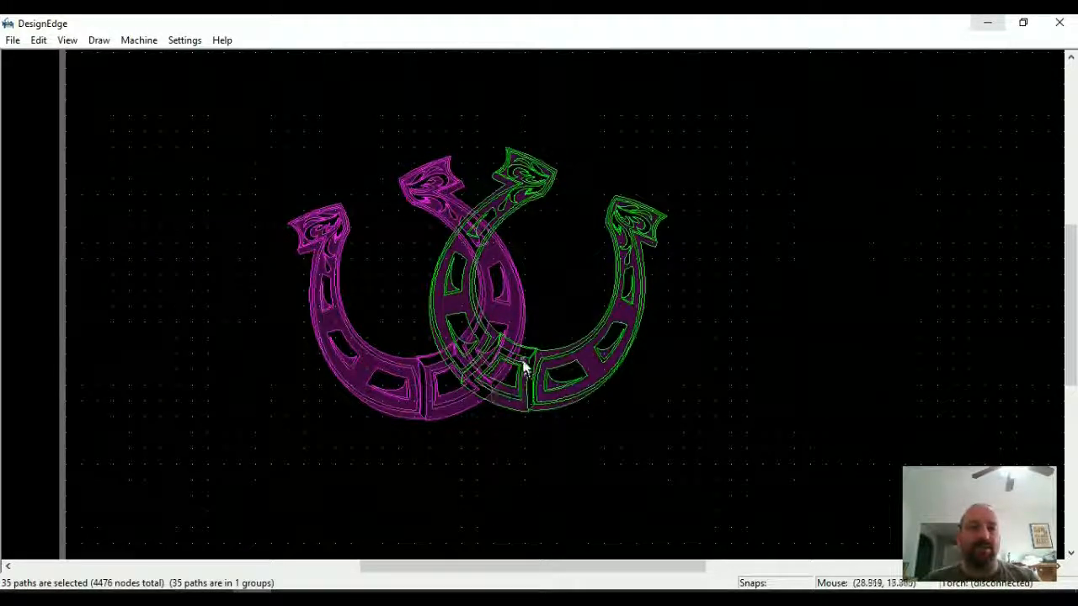
# Examine the upper and lower crossings of the two horseshoes against each other.
pyautogui.scroll(2, 539, 309)
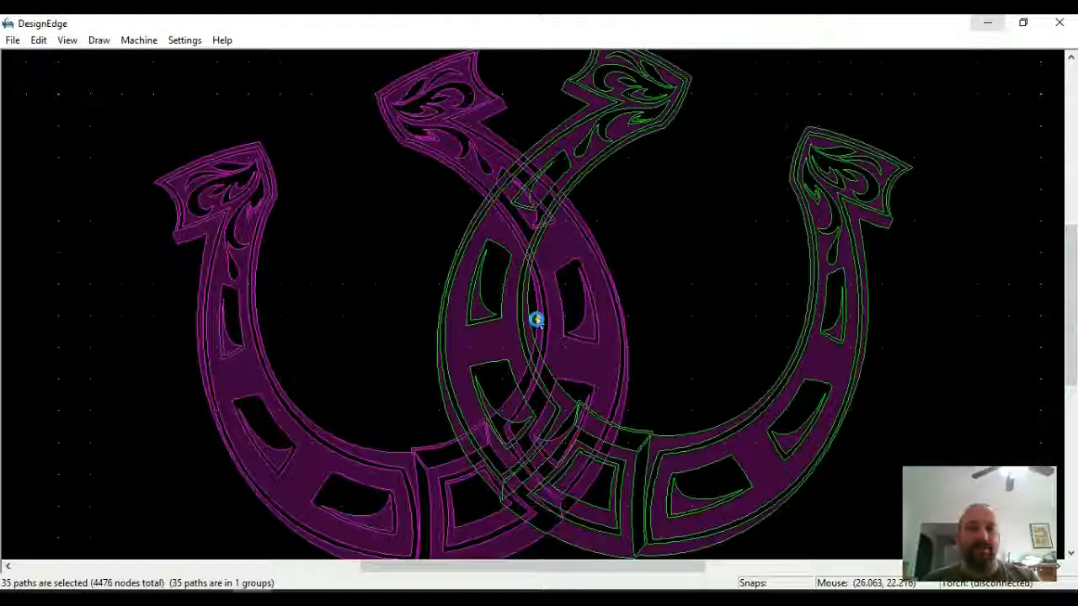
pyautogui.scroll(-2, 536, 317)
pyautogui.scroll(2, 522, 299)
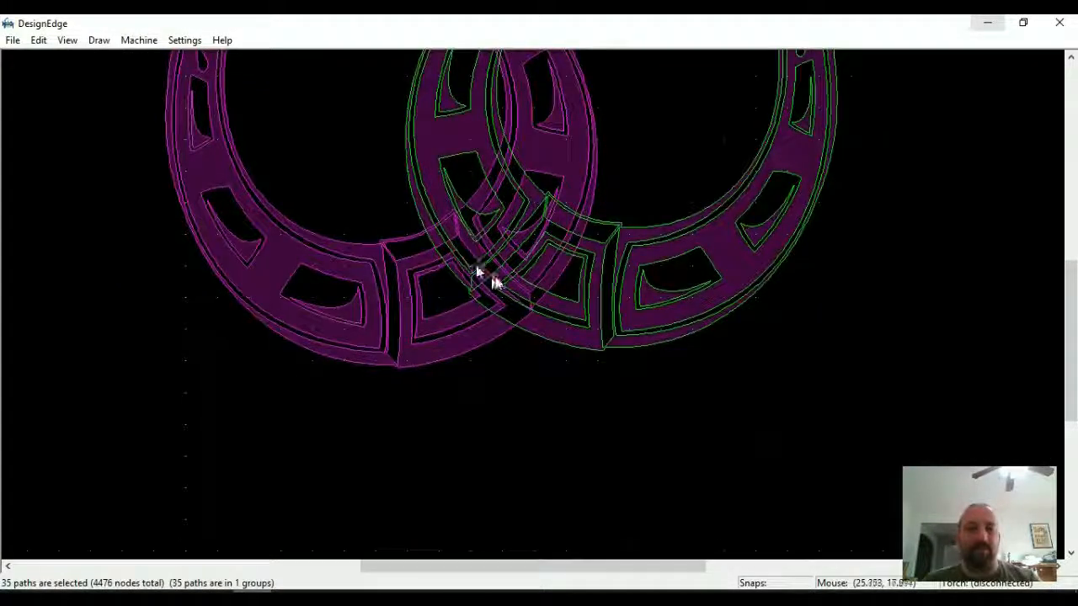
pyautogui.scroll(-4, 534, 283)
pyautogui.scroll(2, 538, 284)
pyautogui.press('Escape')
pyautogui.scroll(1, 473, 263)
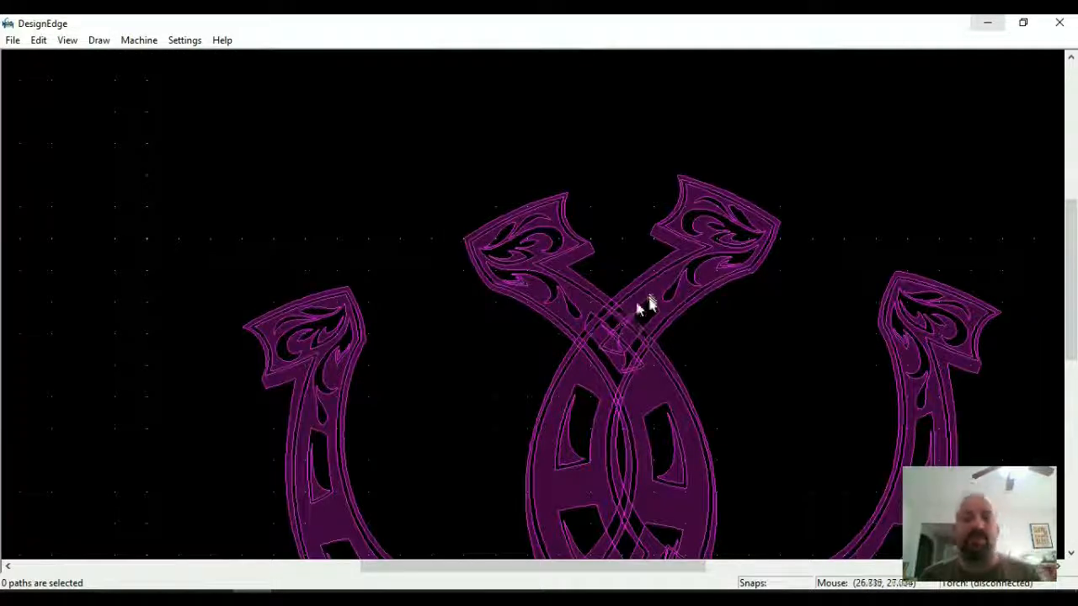
pyautogui.scroll(1, 642, 305)
pyautogui.scroll(-1, 534, 323)
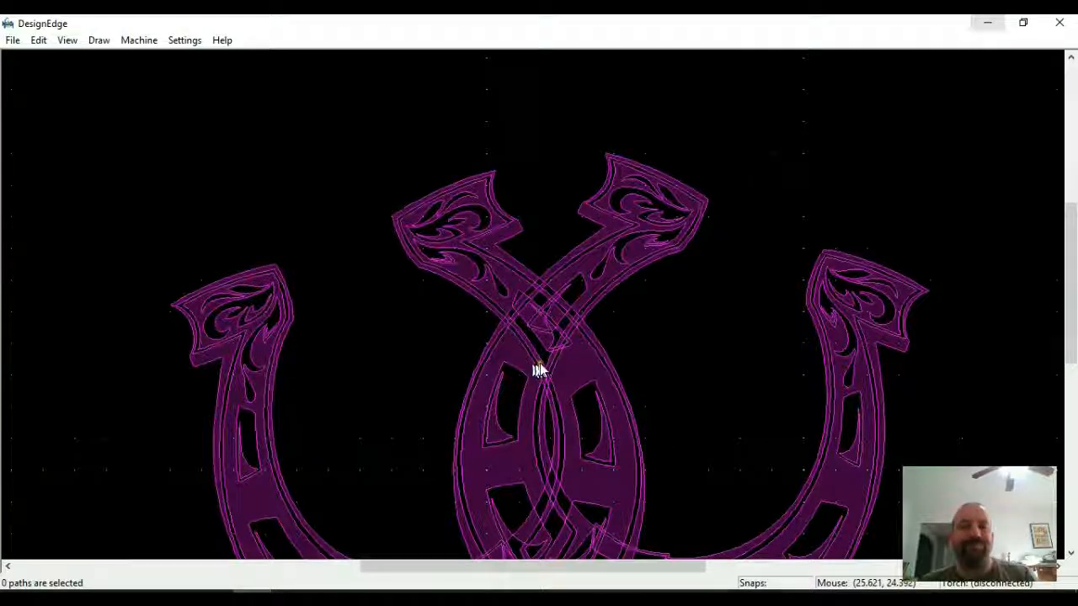
pyautogui.click(602, 278)
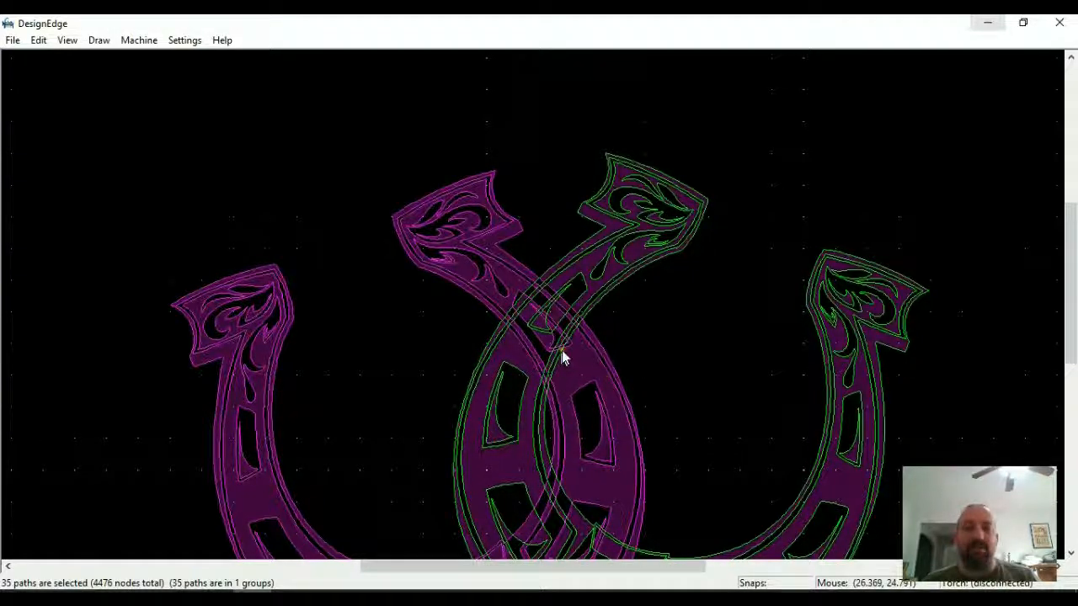
pyautogui.click(39, 40)
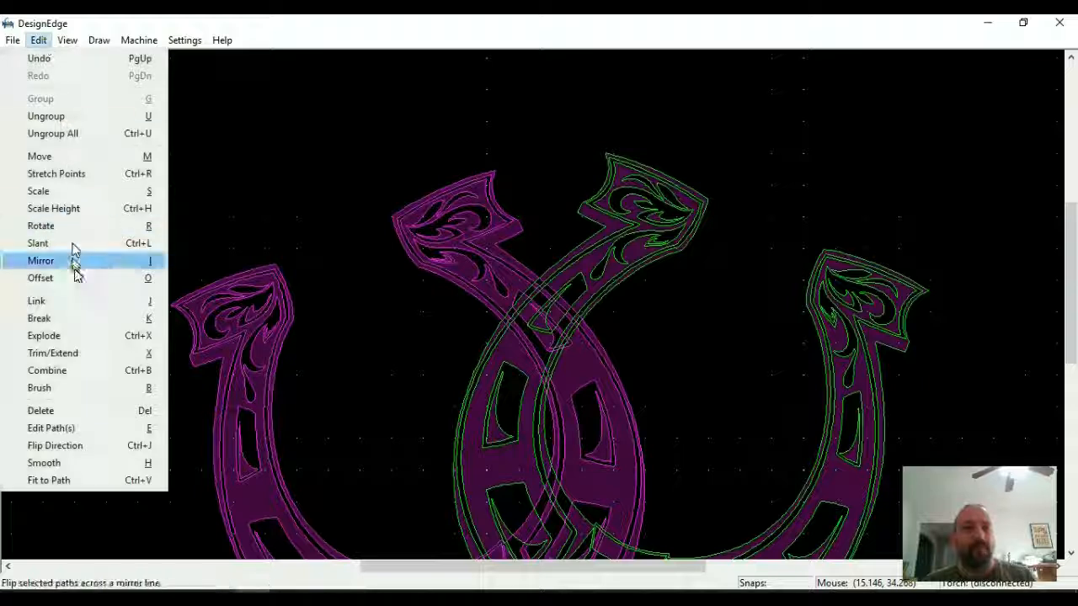
pyautogui.click(67, 354)
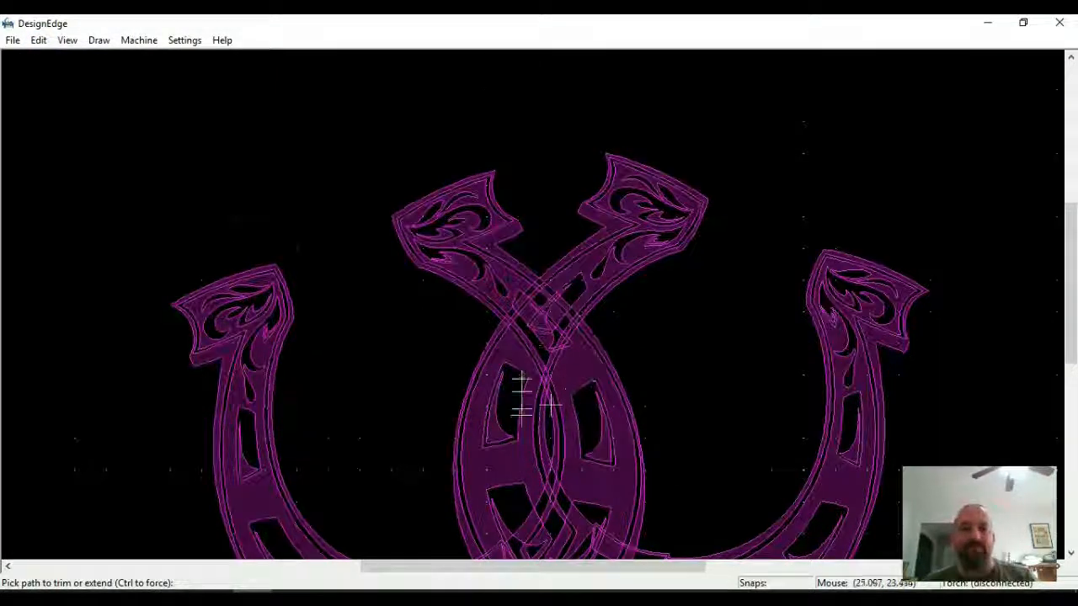
pyautogui.scroll(3, 527, 315)
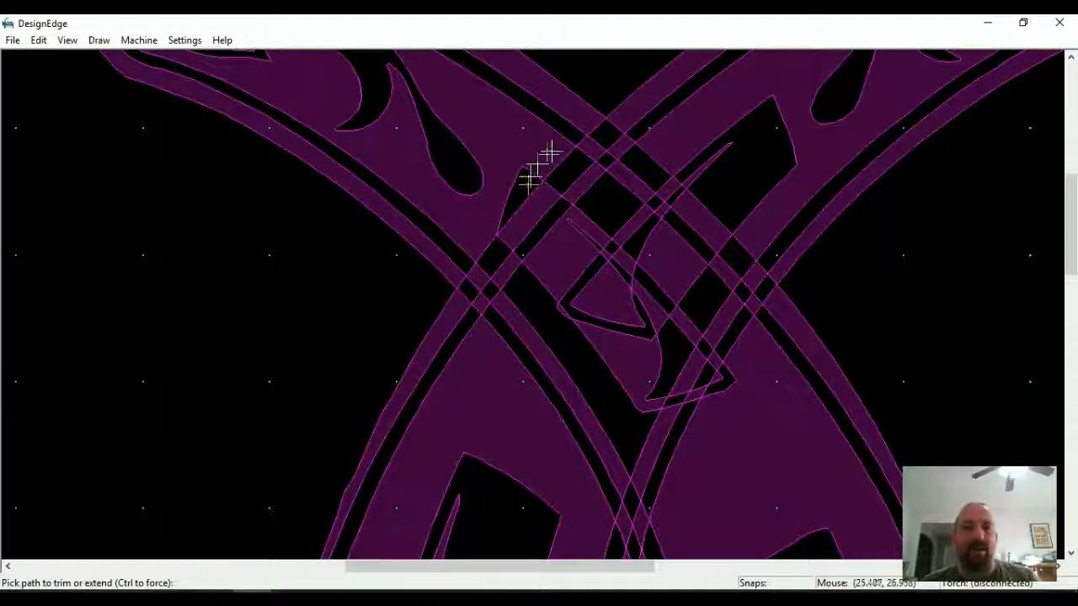
pyautogui.press('Escape')
# Ungroup the left horseshoe and trim its paths where they cross the outer edge band of the right horseshoe at the upper crossing.
pyautogui.click(477, 270)
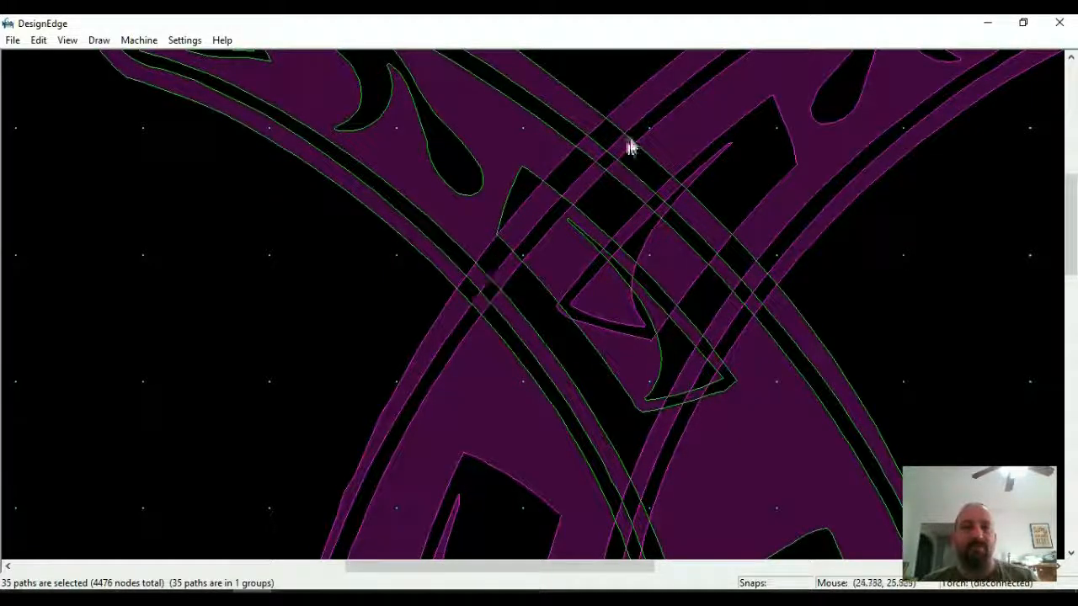
pyautogui.press('t')
pyautogui.click(464, 308)
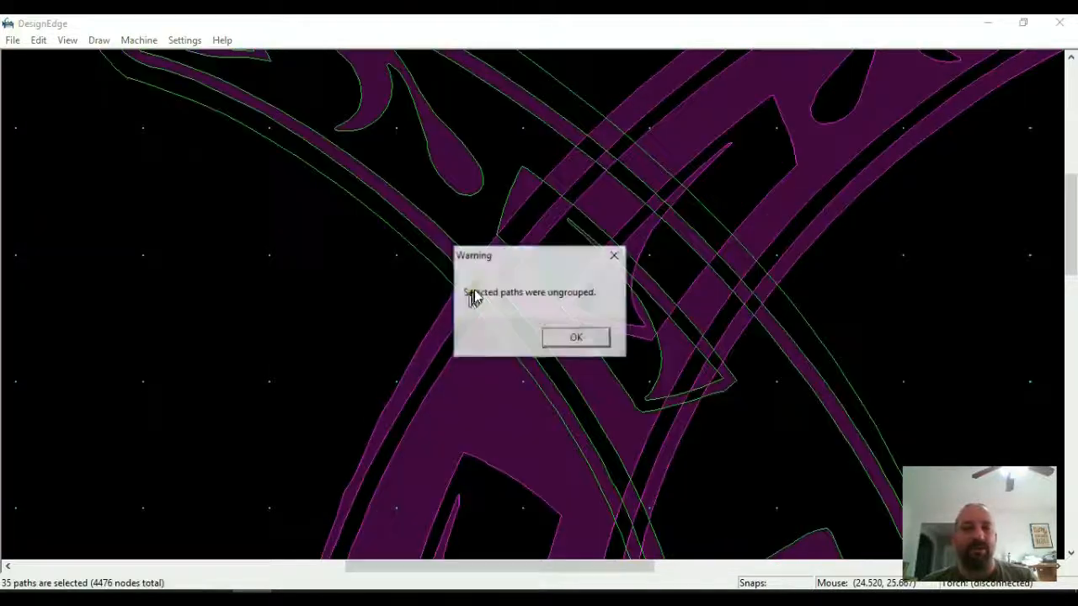
pyautogui.press('Return')
pyautogui.click(481, 280)
pyautogui.click(502, 253)
pyautogui.click(553, 190)
pyautogui.click(586, 151)
pyautogui.click(597, 142)
pyautogui.click(612, 126)
# Trim the left horseshoe's arm and cutout paths where they cross the right horseshoe's inner edge band at the upper crossing.
pyautogui.scroll(-1, 681, 300)
pyautogui.scroll(1, 532, 396)
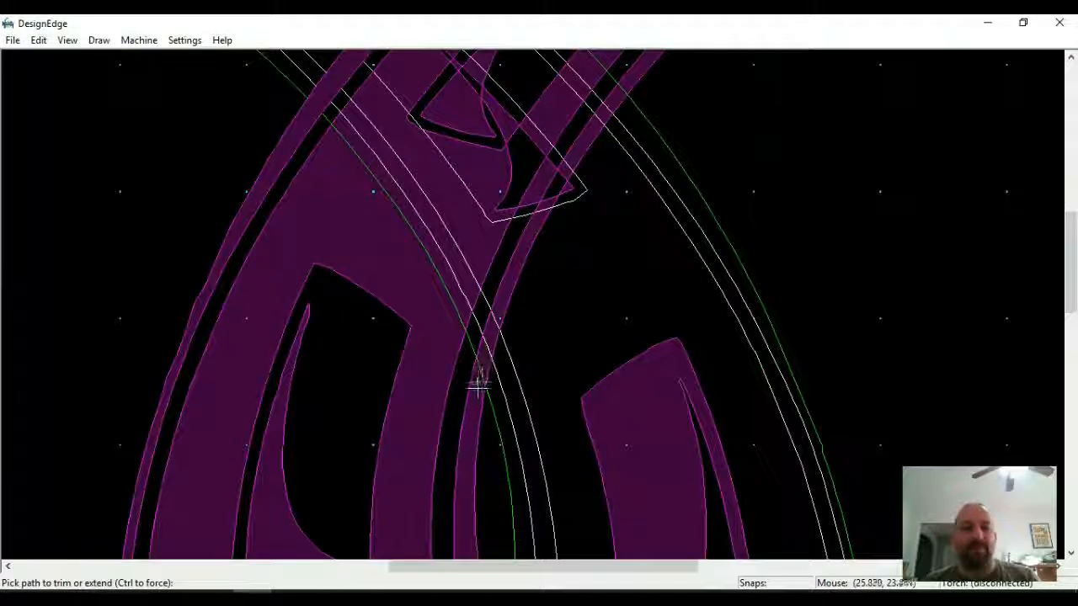
pyautogui.click(488, 349)
pyautogui.click(494, 318)
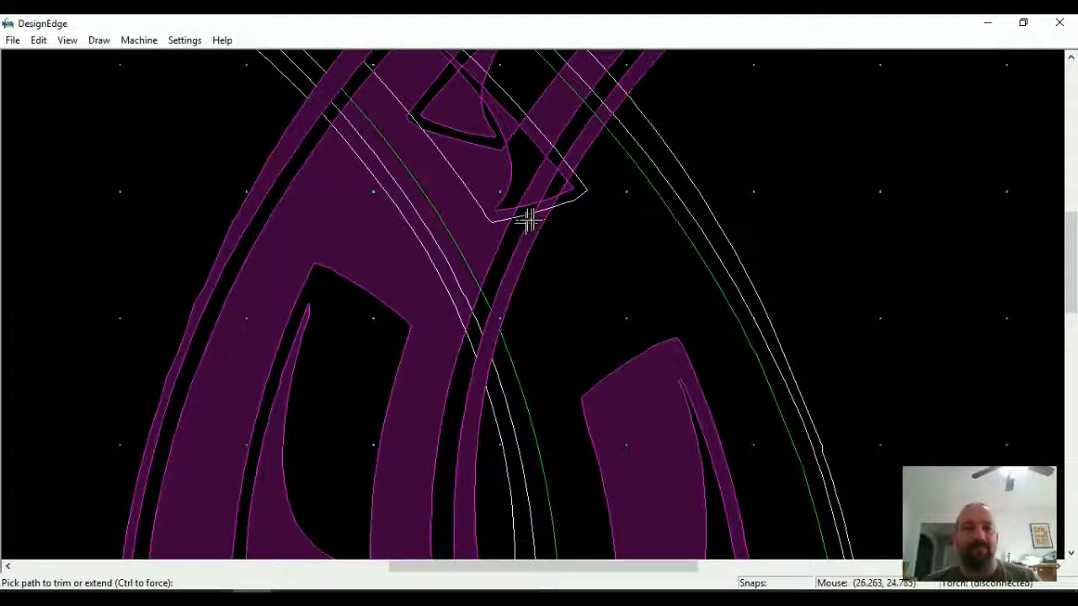
pyautogui.scroll(-1, 534, 294)
pyautogui.scroll(2, 530, 301)
pyautogui.scroll(-1, 533, 307)
pyautogui.scroll(1, 527, 305)
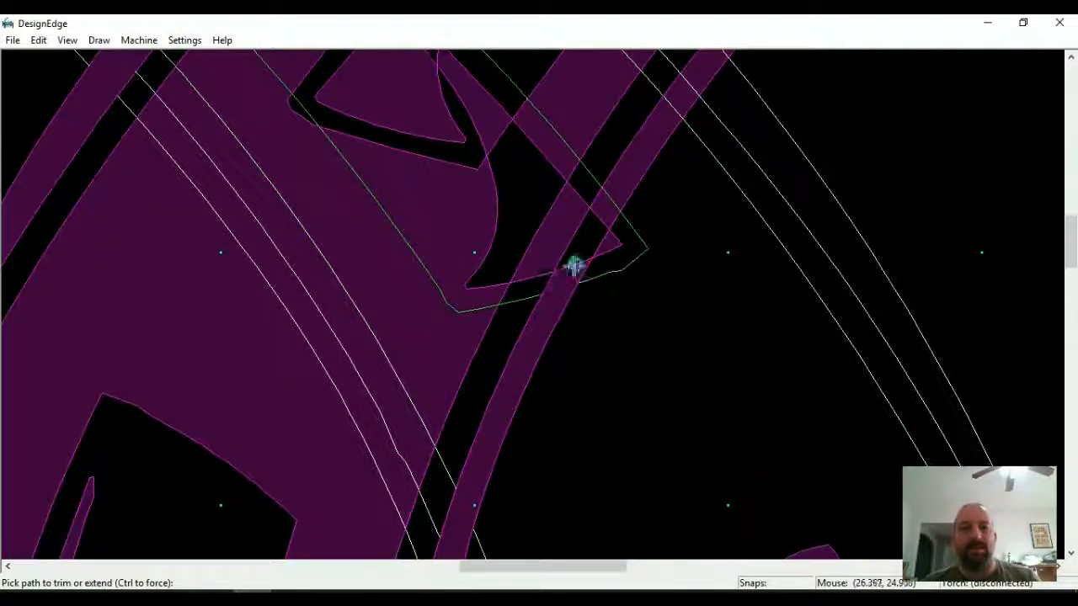
pyautogui.scroll(-1, 534, 301)
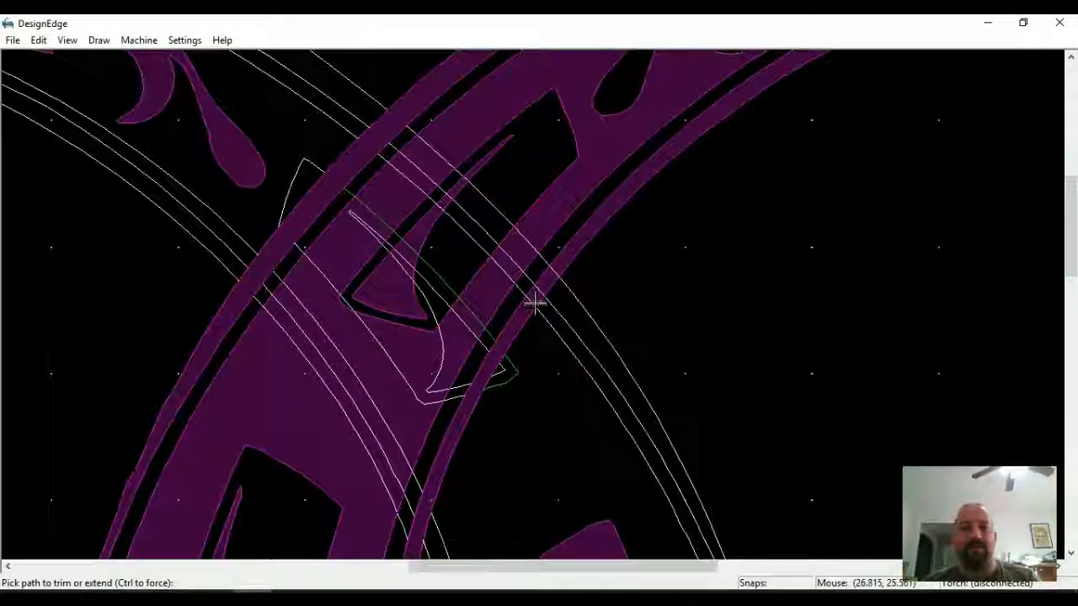
pyautogui.scroll(1, 528, 299)
pyautogui.click(528, 300)
pyautogui.press('t')
pyautogui.click(551, 272)
pyautogui.scroll(-2, 546, 278)
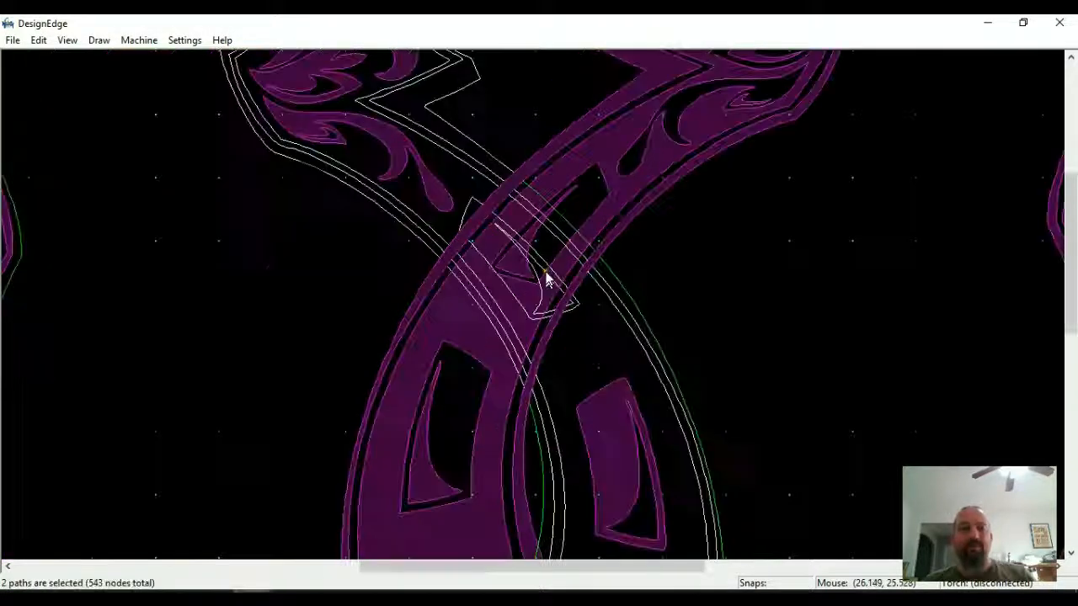
# Delete the left horseshoe's outer edge and cutout segments that lie inside the right horseshoe's arm at the upper crossing.
pyautogui.scroll(1, 536, 304)
pyautogui.press('t')
pyautogui.press('Delete')
pyautogui.click(597, 258)
pyautogui.press('Delete')
pyautogui.click(591, 268)
pyautogui.press('Delete')
pyautogui.click(551, 306)
pyautogui.press('Delete')
pyautogui.click(539, 327)
pyautogui.press('Delete')
pyautogui.click(461, 346)
pyautogui.press('Delete')
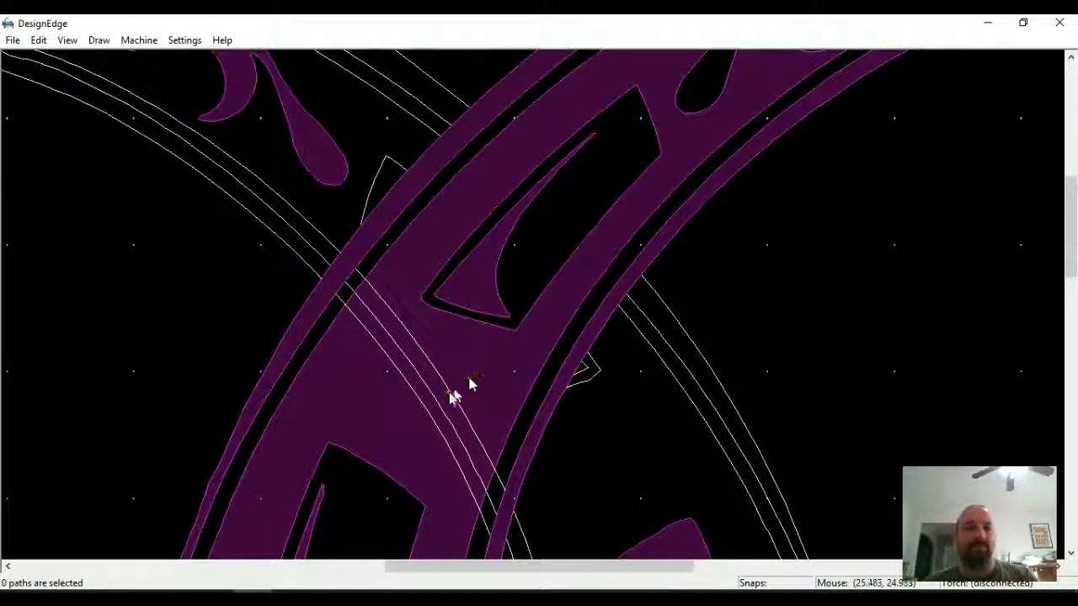
# Delete the left horseshoe's three inner edge segments that run across the right horseshoe's arm at the upper crossing.
pyautogui.click(449, 393)
pyautogui.press('Delete')
pyautogui.click(437, 416)
pyautogui.press('Delete')
pyautogui.click(444, 406)
pyautogui.press('Delete')
pyautogui.scroll(-5, 554, 291)
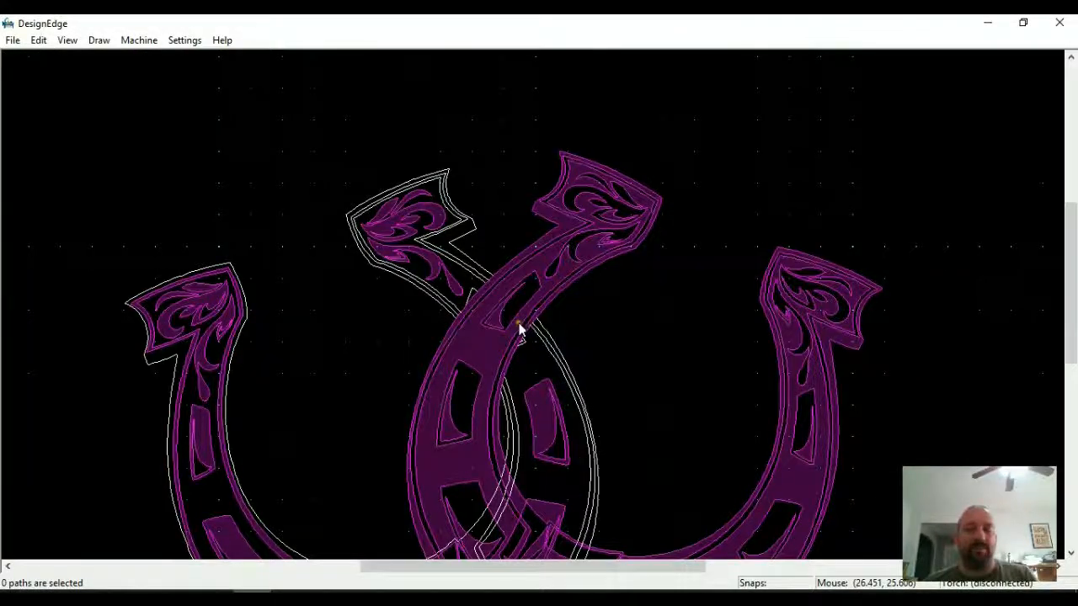
pyautogui.scroll(3, 520, 331)
pyautogui.scroll(-3, 512, 301)
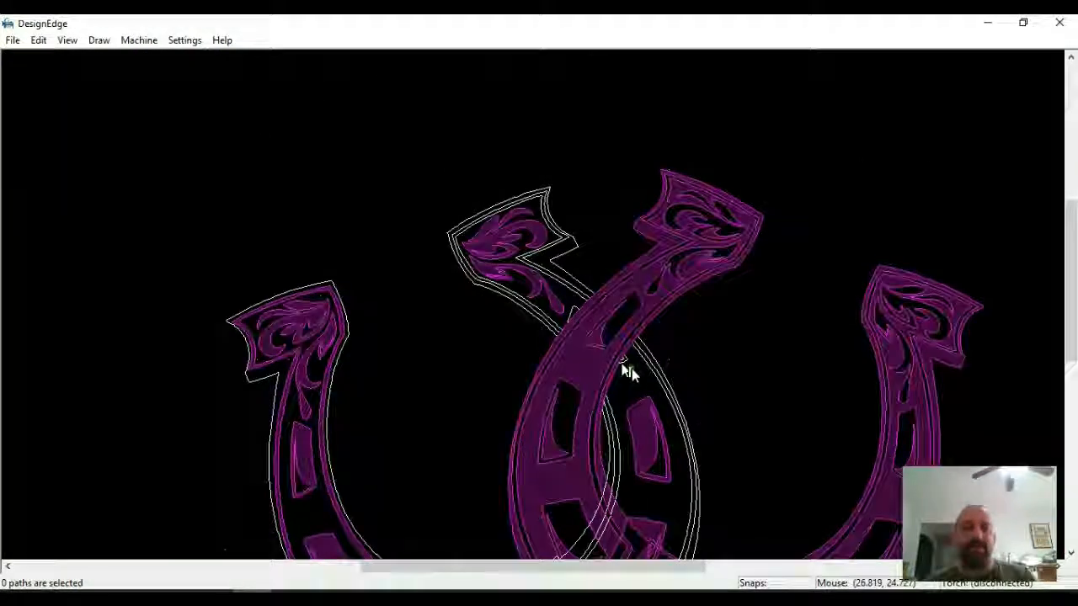
pyautogui.scroll(4, 623, 368)
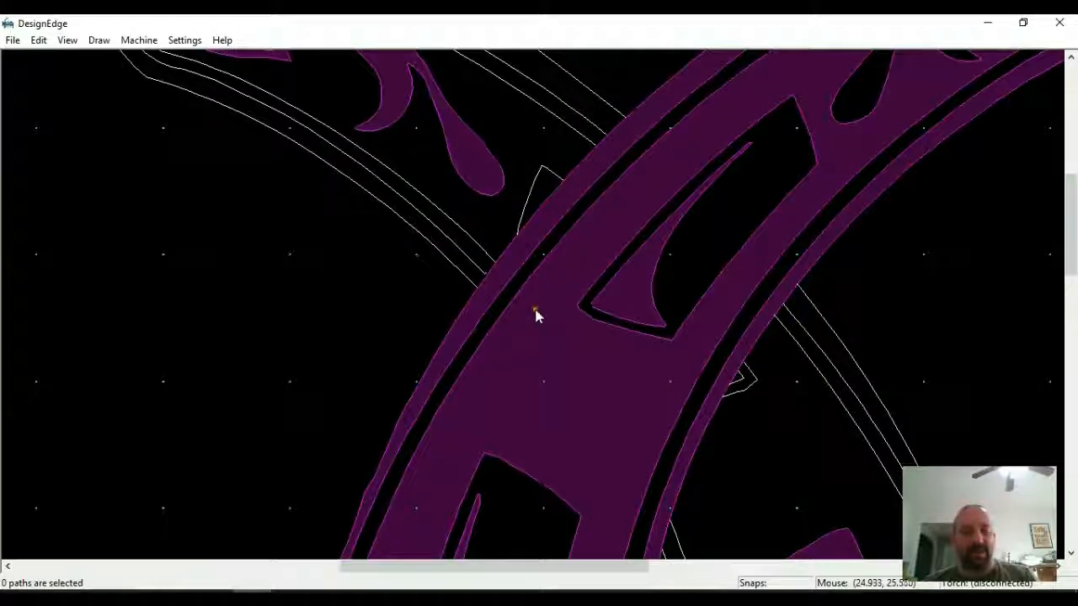
# Trim the right horseshoe's outer outline between the left horseshoe's edge bands and cutout at the upper crossing.
pyautogui.press('t')
pyautogui.scroll(-1, 465, 279)
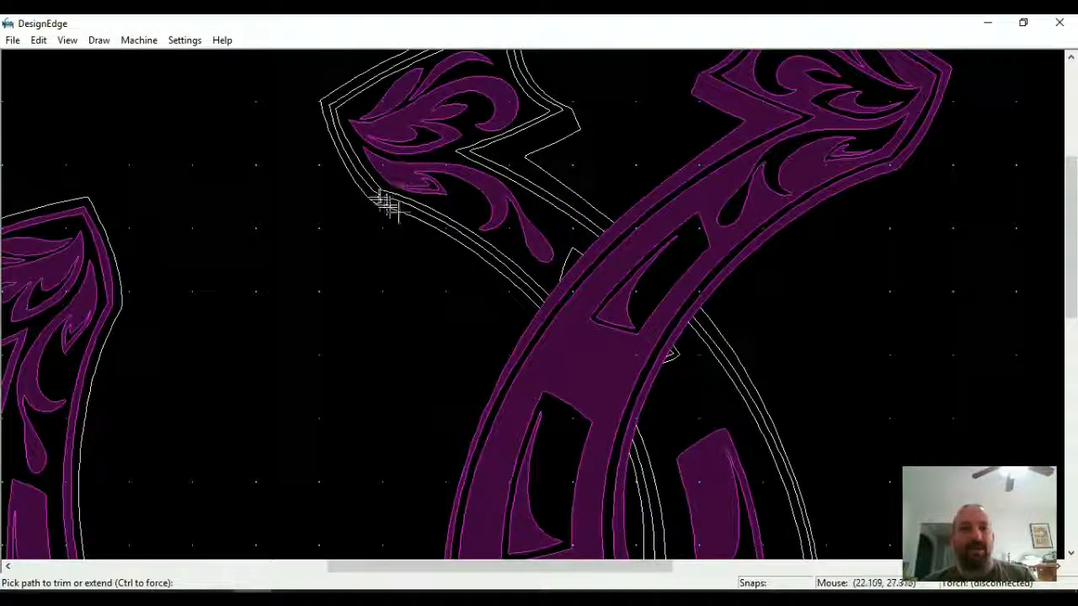
pyautogui.scroll(1, 573, 377)
pyautogui.scroll(1, 601, 429)
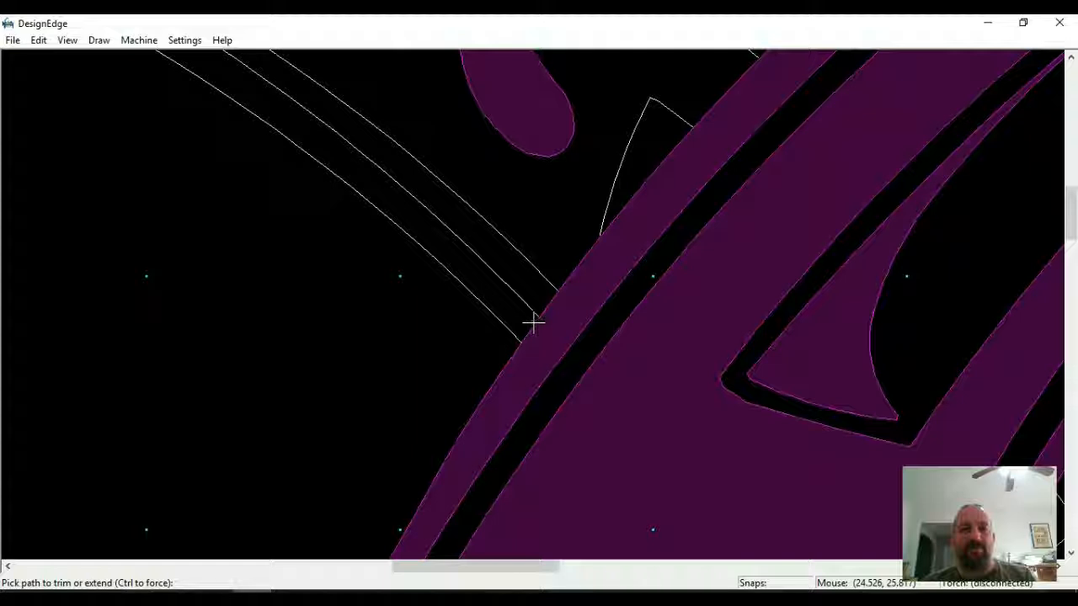
pyautogui.click(532, 329)
pyautogui.press('Return')
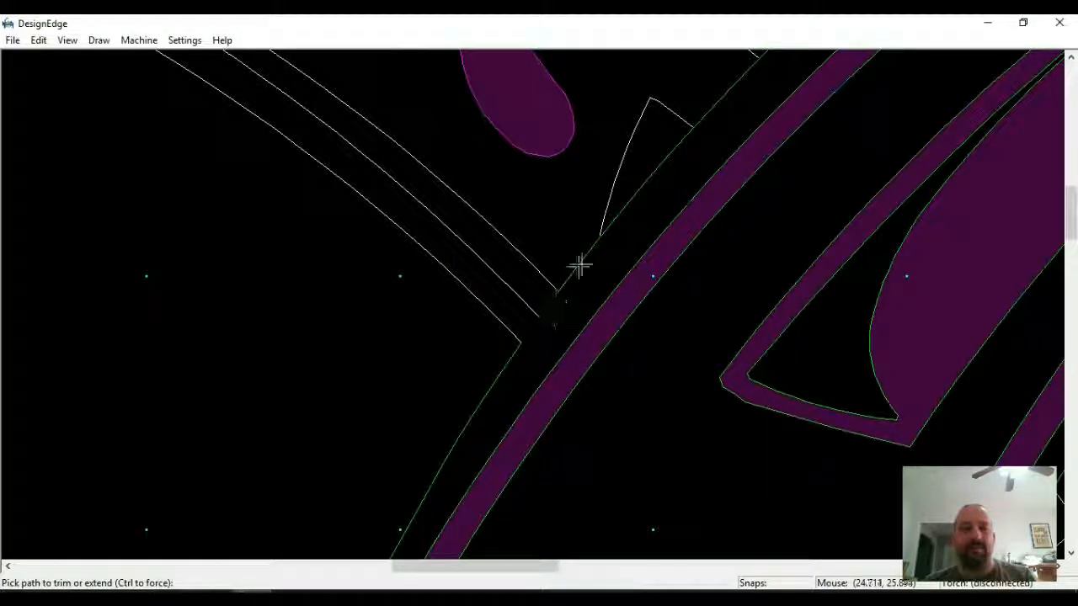
pyautogui.scroll(-1, 544, 298)
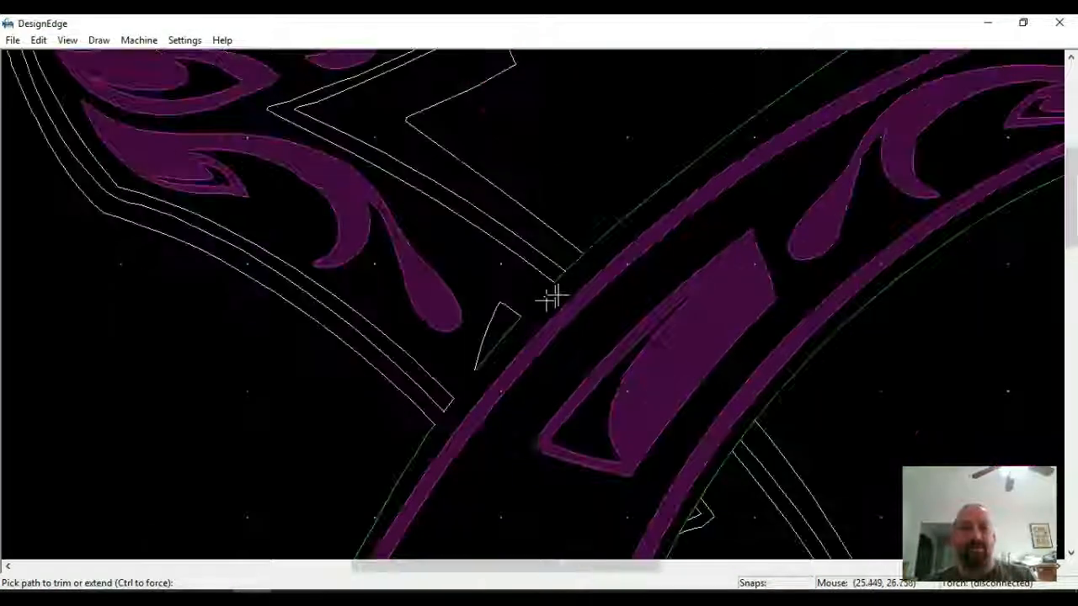
pyautogui.scroll(1, 524, 313)
pyautogui.click(525, 314)
pyautogui.press('Escape')
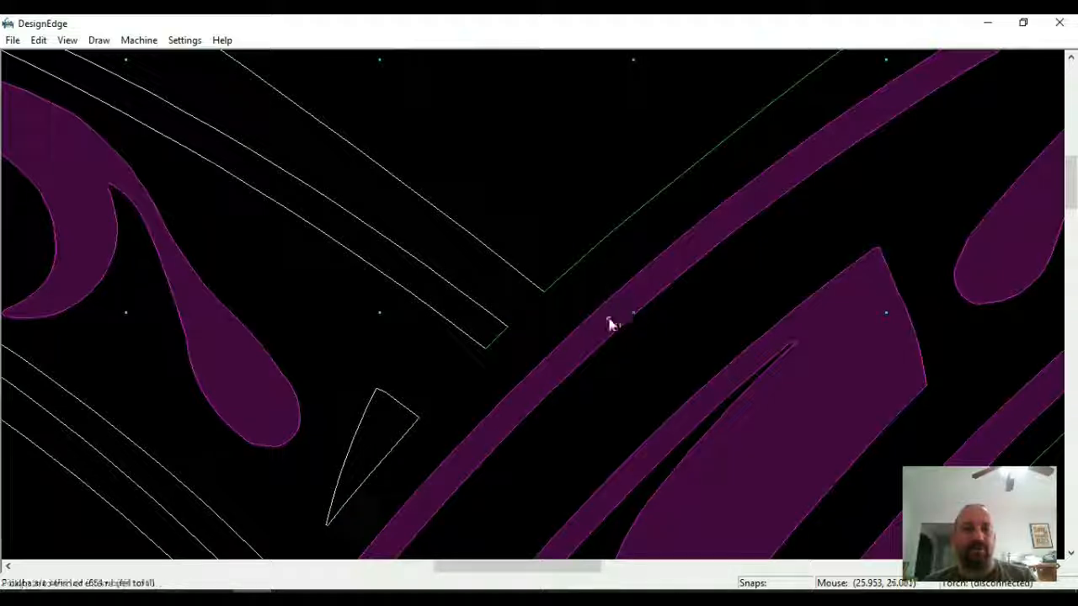
# Trim the right horseshoe's inner outline where the left horseshoe's edge bands and cutout meet it below the upper crossing.
pyautogui.scroll(-1, 620, 413)
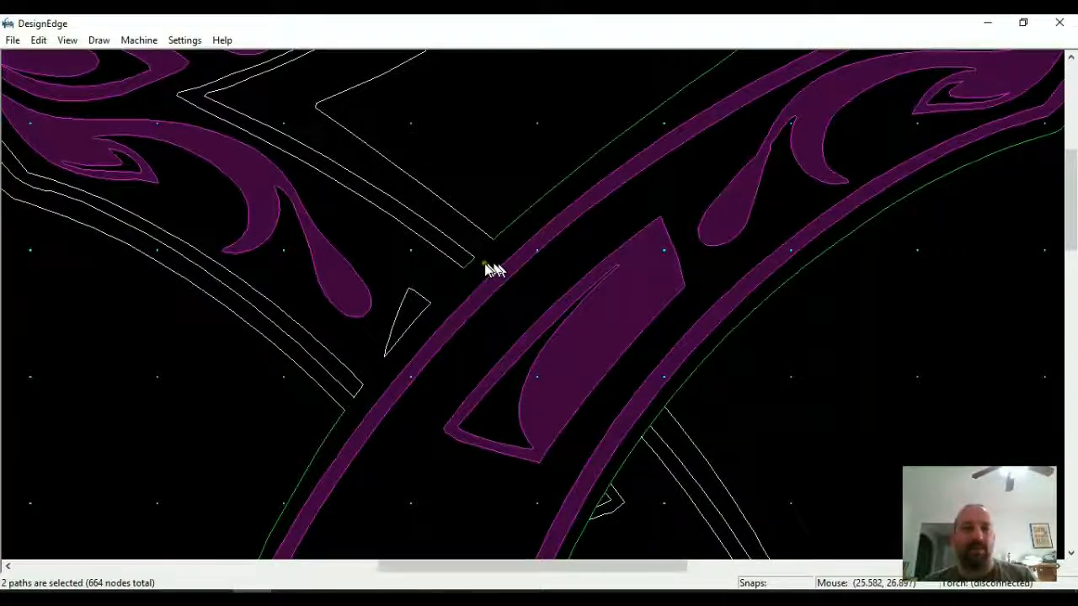
pyautogui.scroll(-1, 505, 282)
pyautogui.scroll(1, 579, 395)
pyautogui.scroll(3, 579, 395)
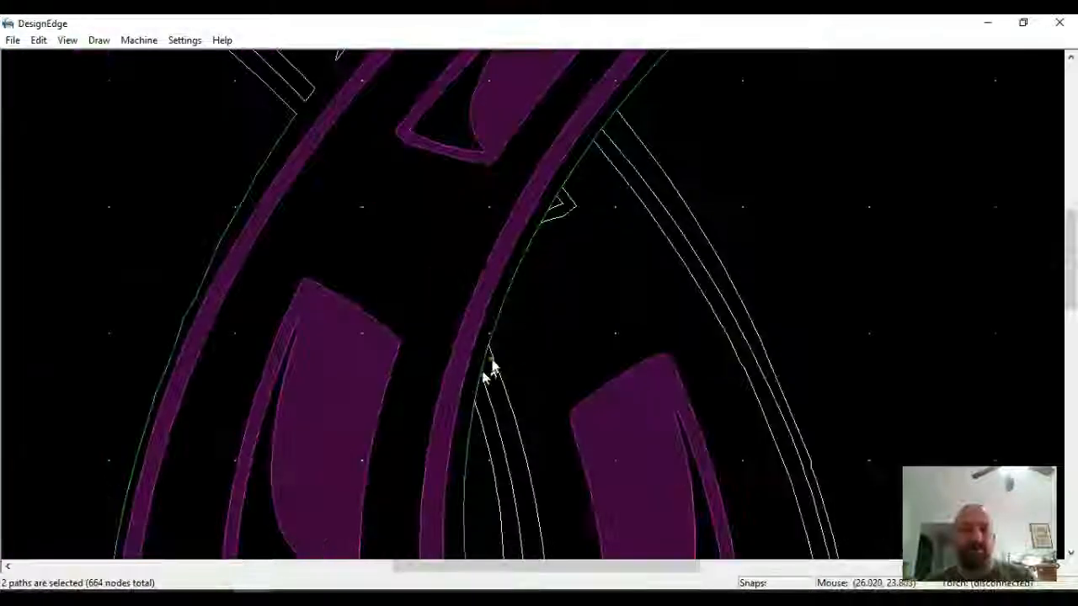
pyautogui.press('t')
pyautogui.scroll(-1, 512, 462)
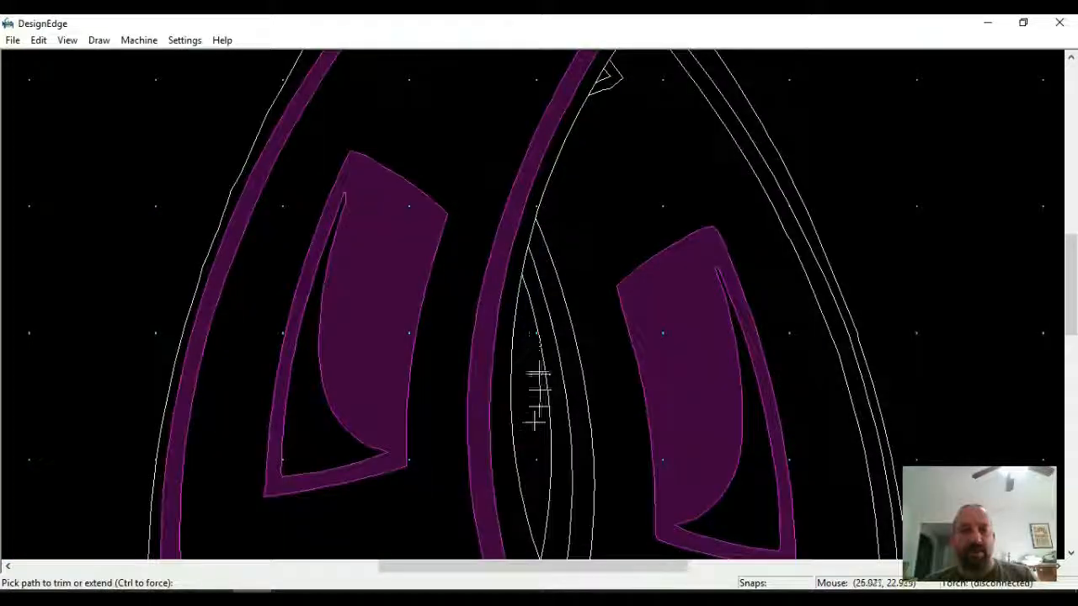
pyautogui.scroll(1, 529, 266)
pyautogui.click(520, 256)
pyautogui.scroll(-1, 548, 168)
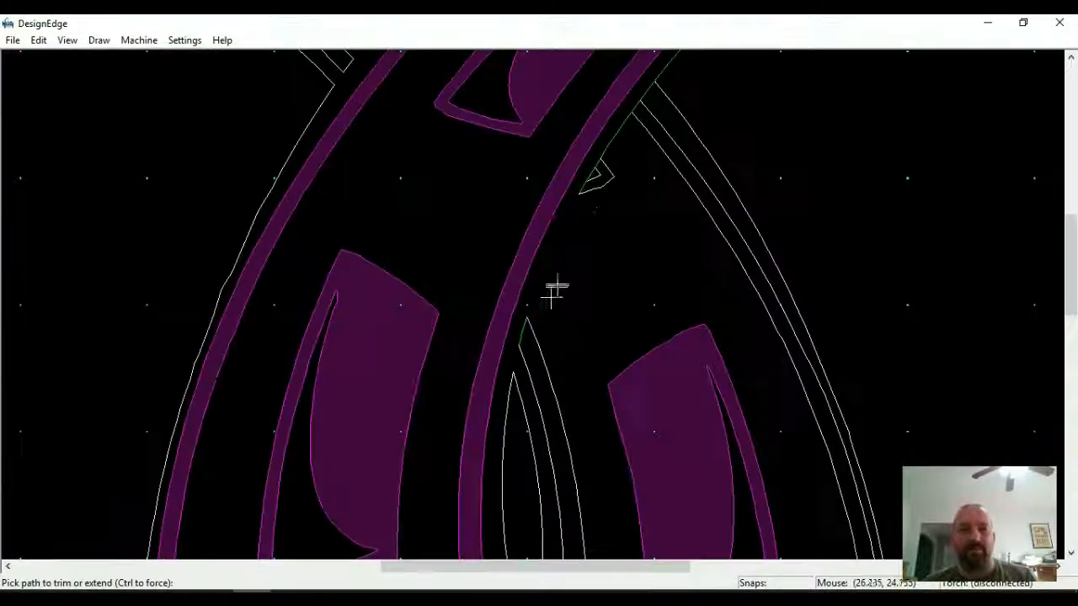
pyautogui.scroll(1, 553, 289)
pyautogui.click(534, 305)
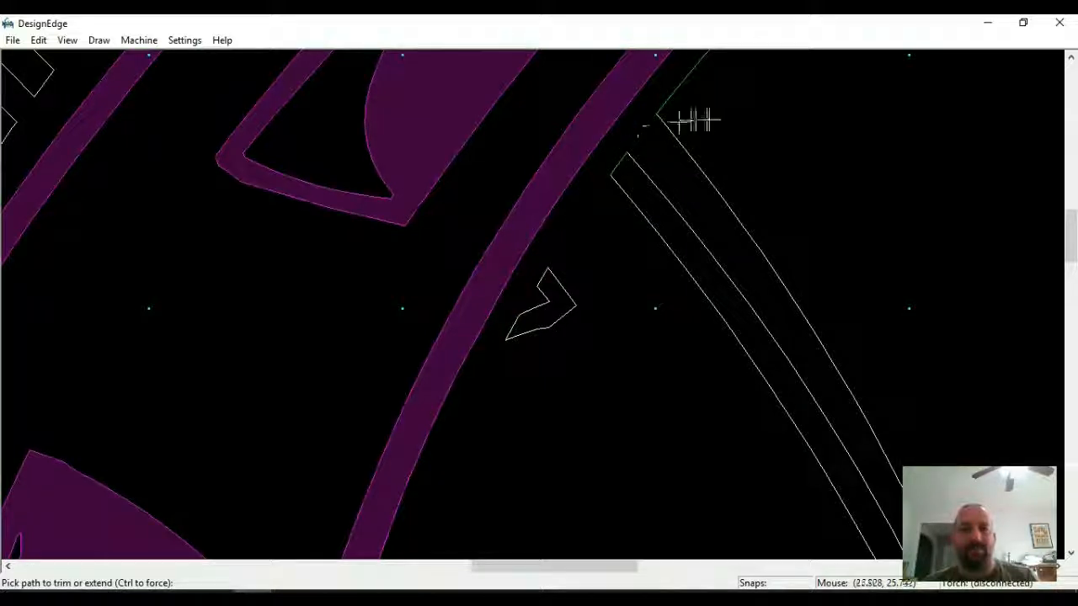
pyautogui.press('Escape')
# Select all paths of both horseshoes and join the trimmed segments into closed shapes.
pyautogui.scroll(-3, 536, 313)
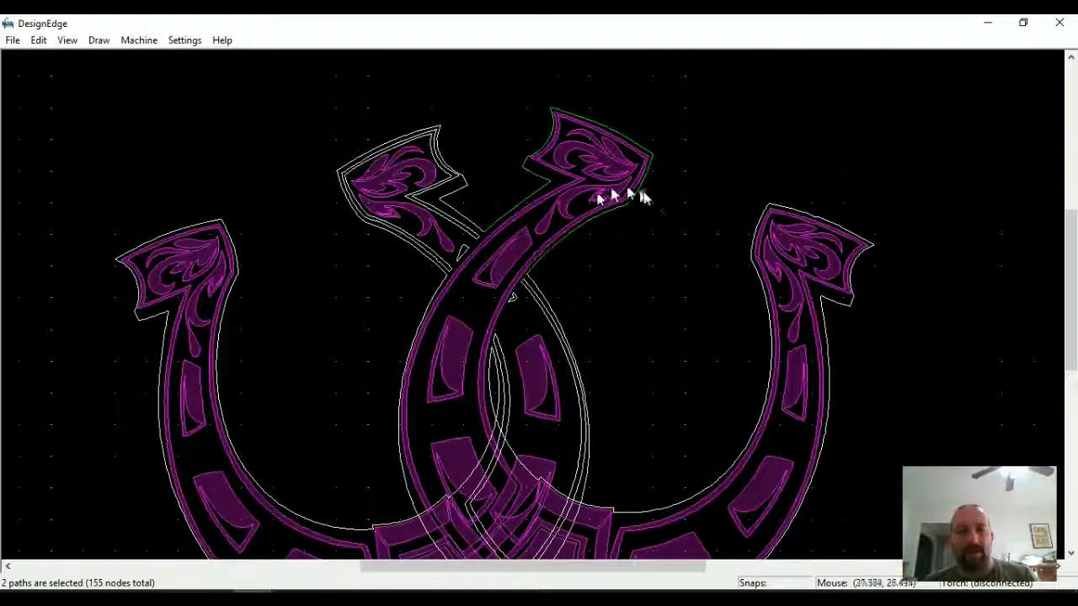
pyautogui.scroll(-2, 486, 337)
pyautogui.moveTo(693, 169); pyautogui.dragTo(197, 548)
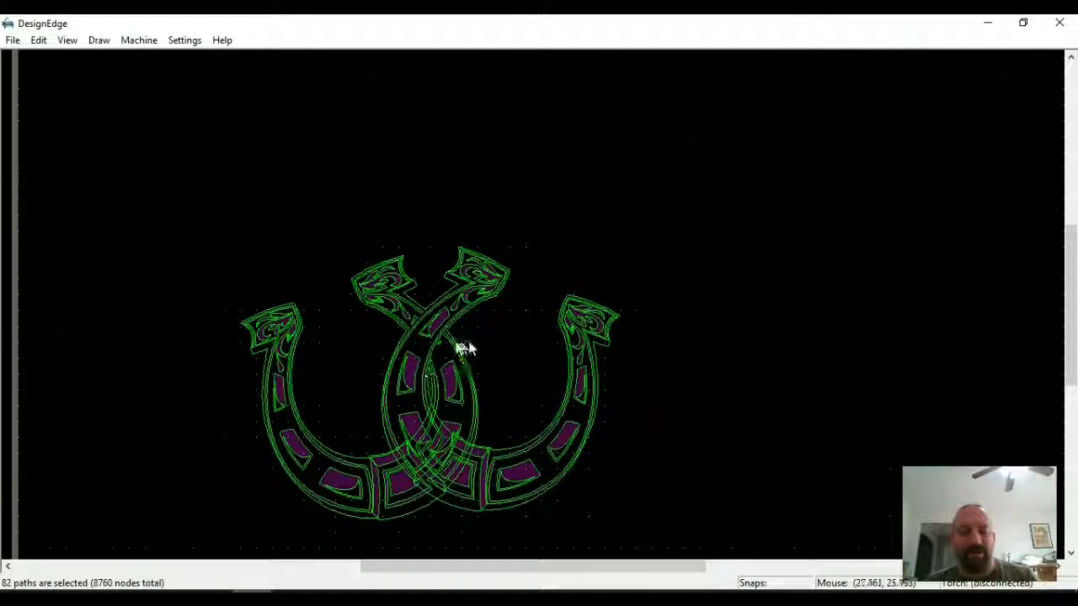
pyautogui.click(500, 353)
# Examine the trimmed upper crossing and the remaining overlap at the horseshoes' lower crossing.
pyautogui.scroll(5, 530, 312)
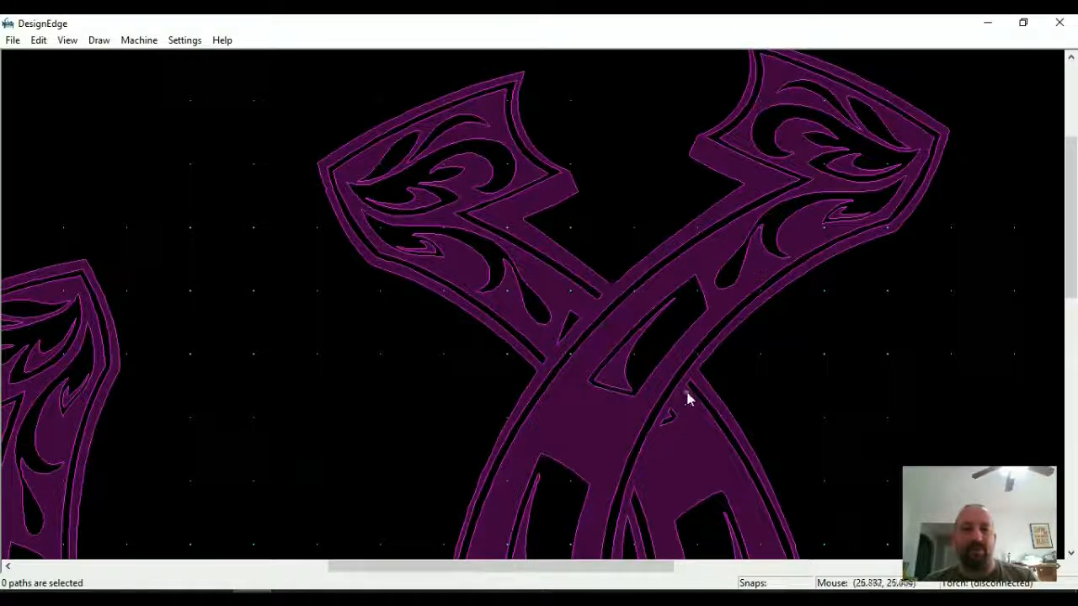
pyautogui.scroll(-3, 548, 298)
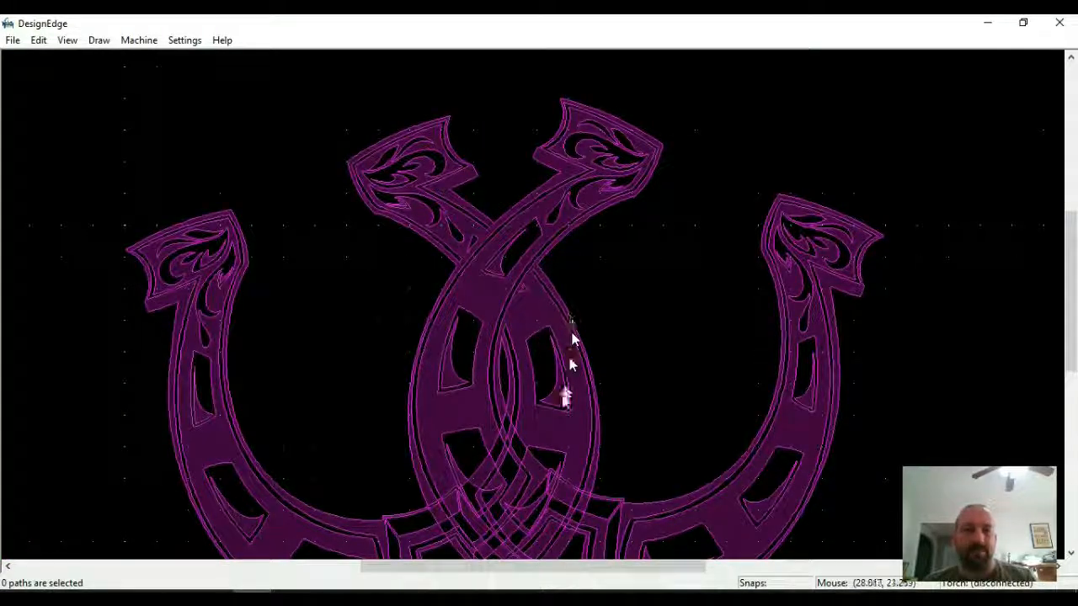
pyautogui.scroll(-3, 534, 306)
pyautogui.scroll(3, 532, 307)
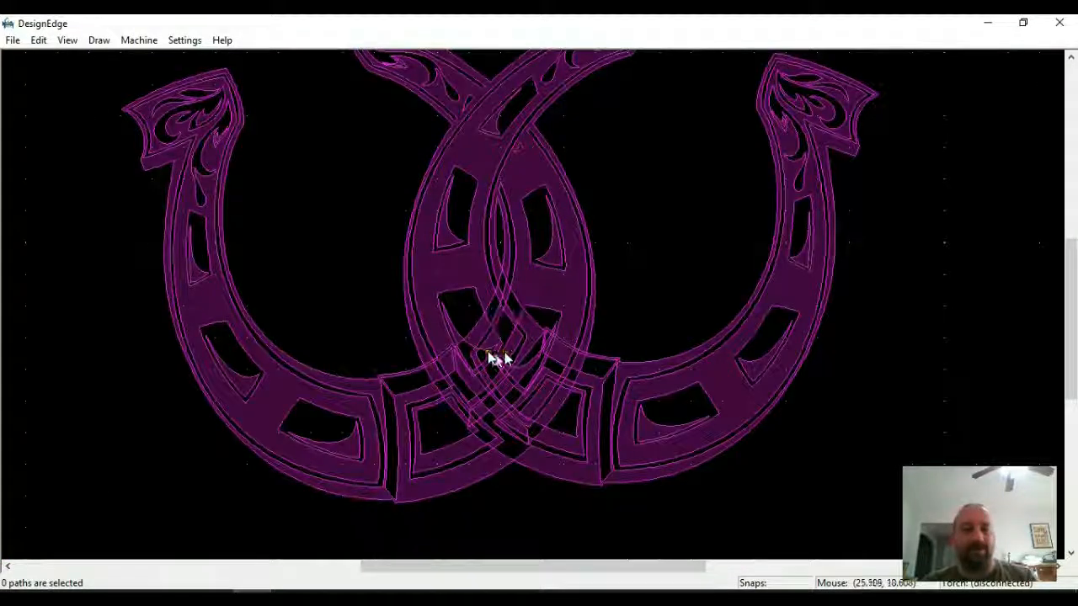
pyautogui.scroll(-3, 499, 396)
pyautogui.click(597, 201)
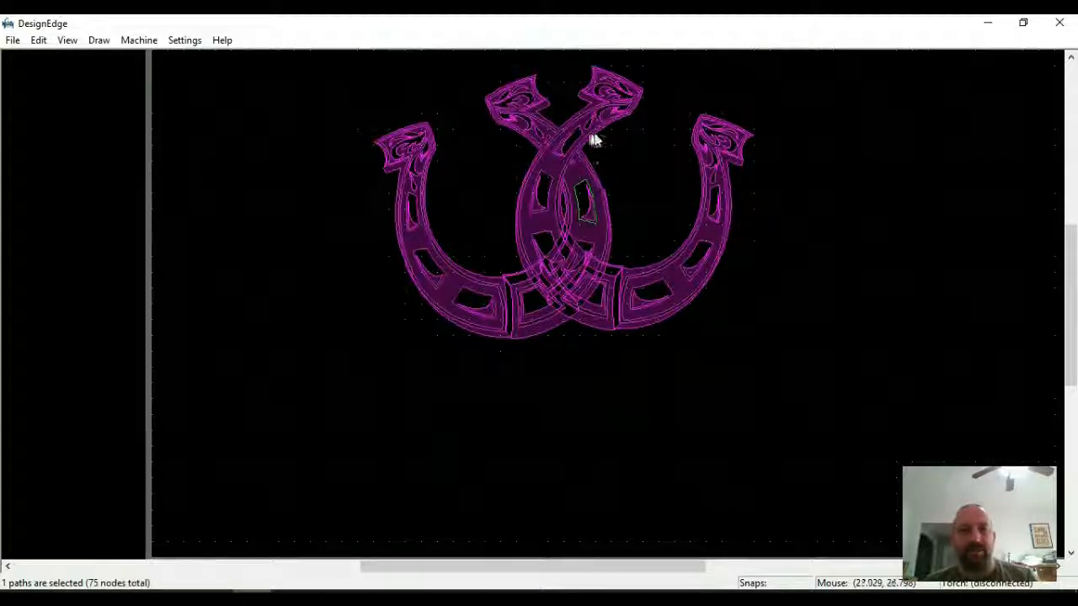
pyautogui.click(619, 188)
pyautogui.scroll(3, 516, 301)
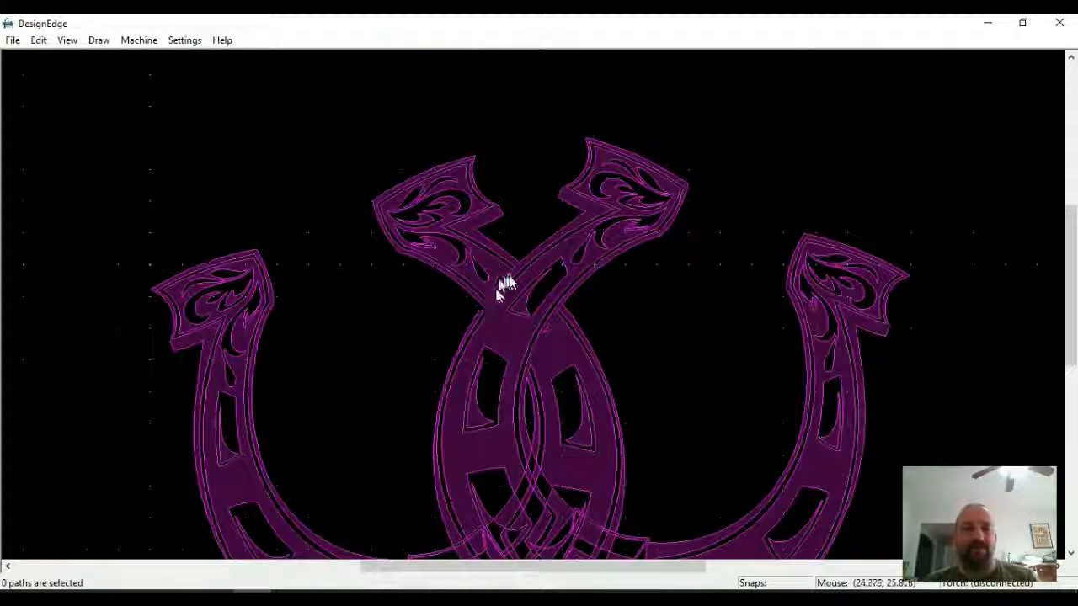
pyautogui.scroll(-1, 598, 463)
pyautogui.scroll(1, 532, 300)
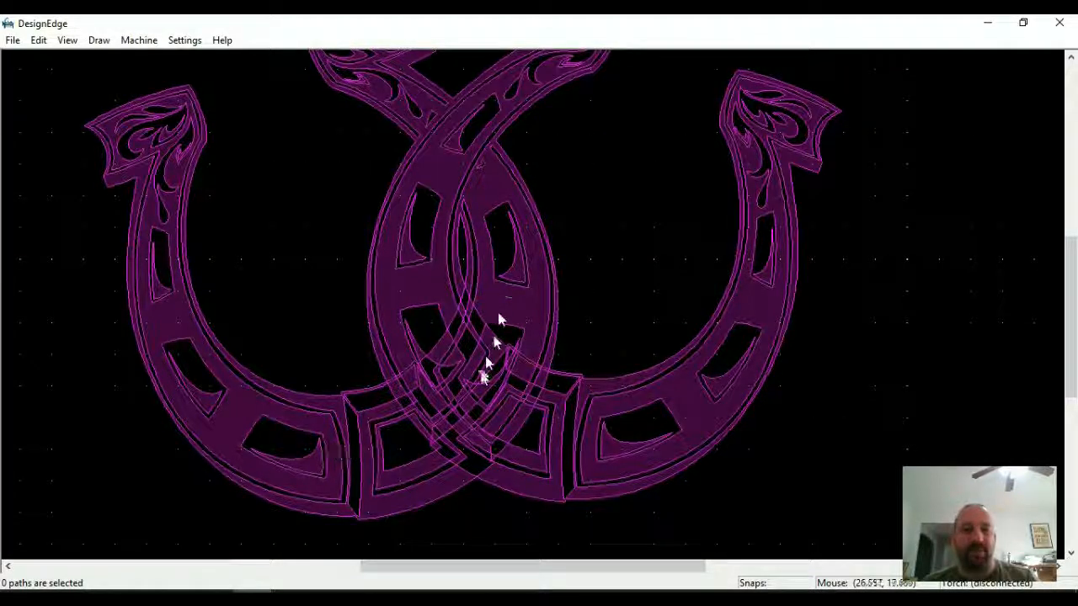
pyautogui.scroll(-1, 551, 320)
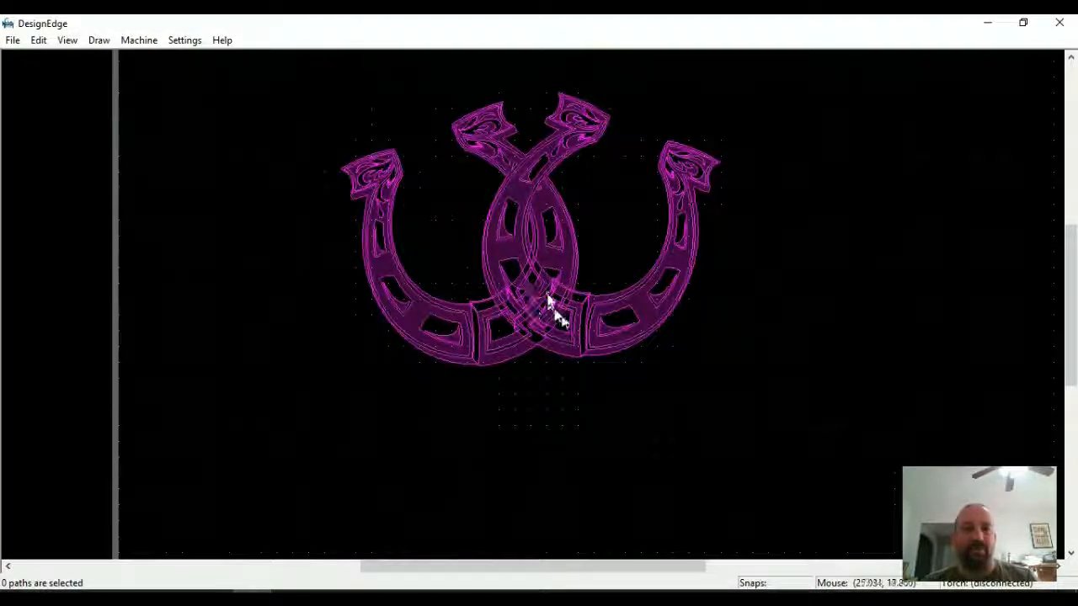
pyautogui.scroll(2, 566, 301)
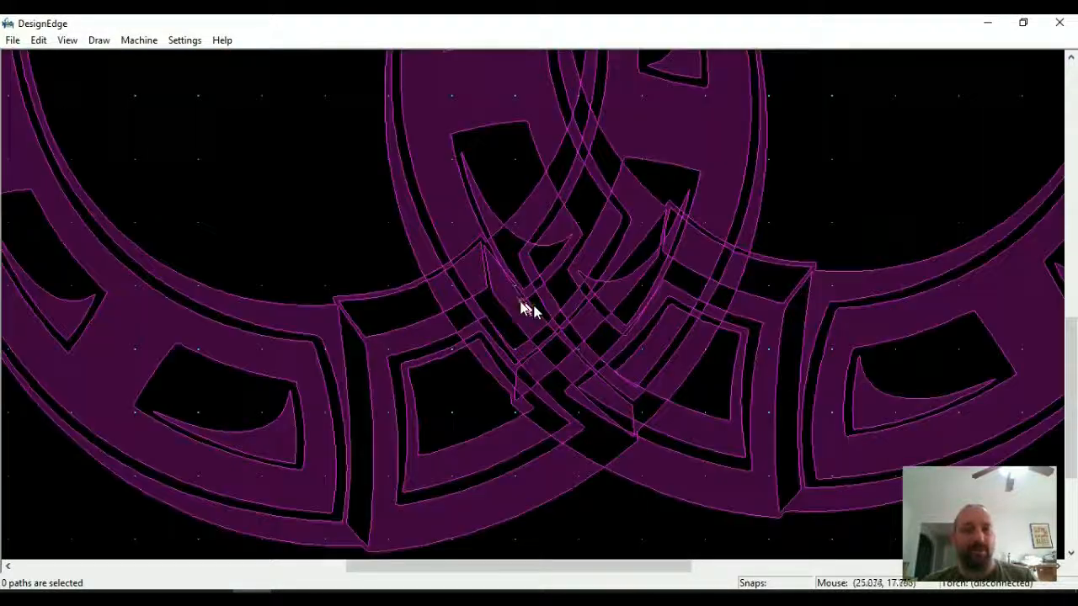
# Trim the right horseshoe's edge bands and cutout where they cross the left horseshoe's inner outline at the lower crossing.
pyautogui.scroll(3, 423, 297)
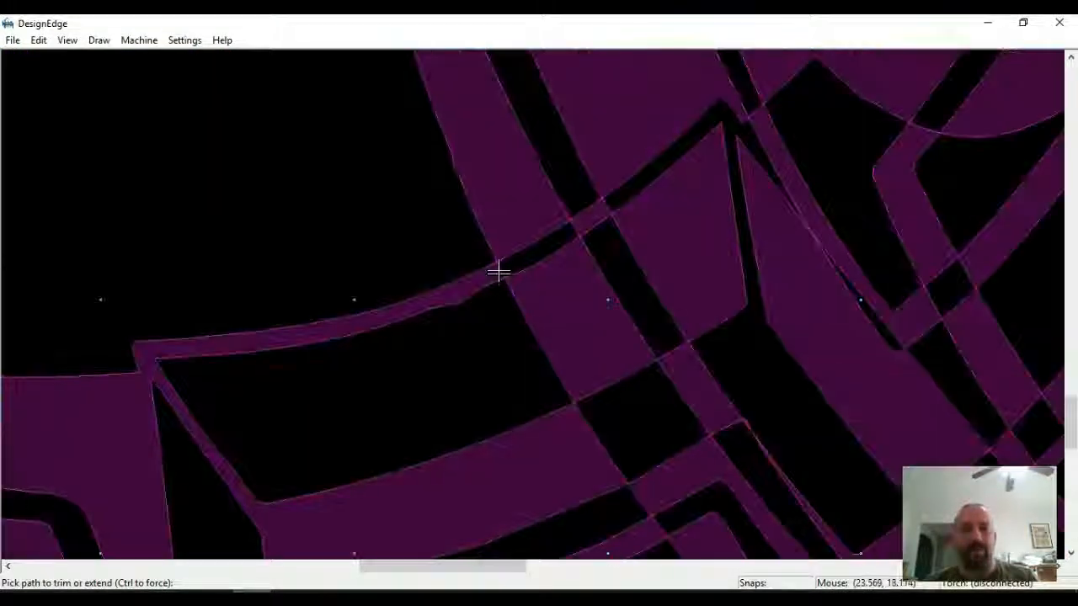
pyautogui.scroll(2, 606, 209)
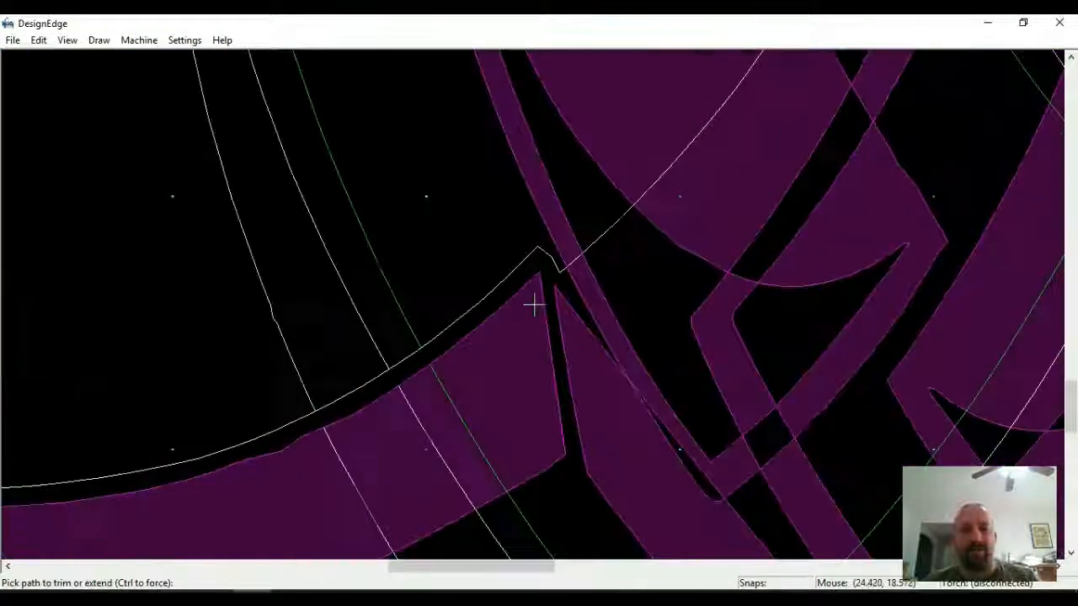
pyautogui.click(579, 282)
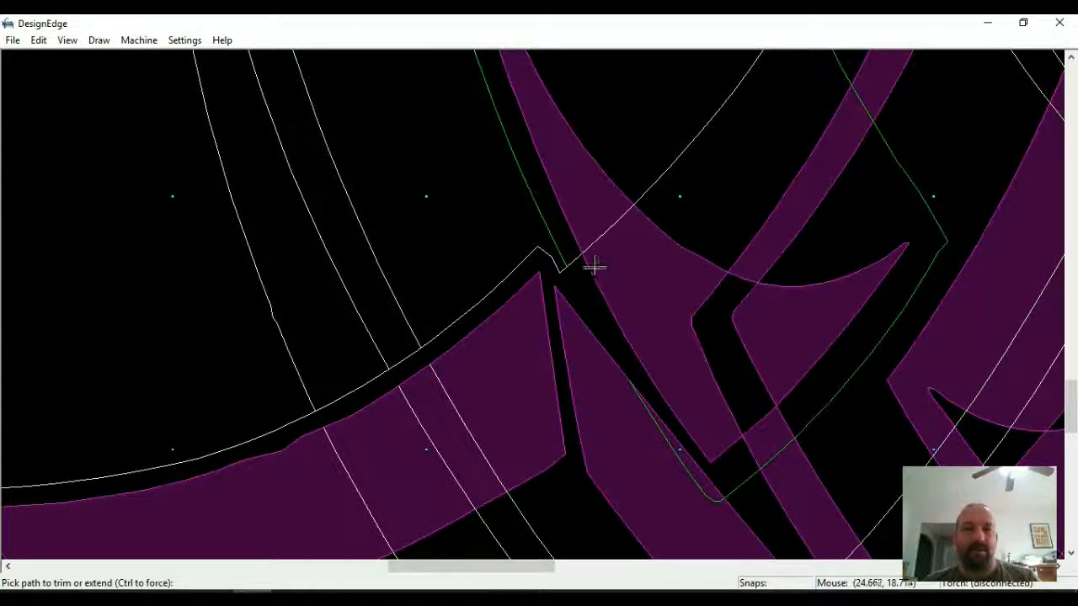
pyautogui.click(594, 267)
pyautogui.scroll(-4, 649, 222)
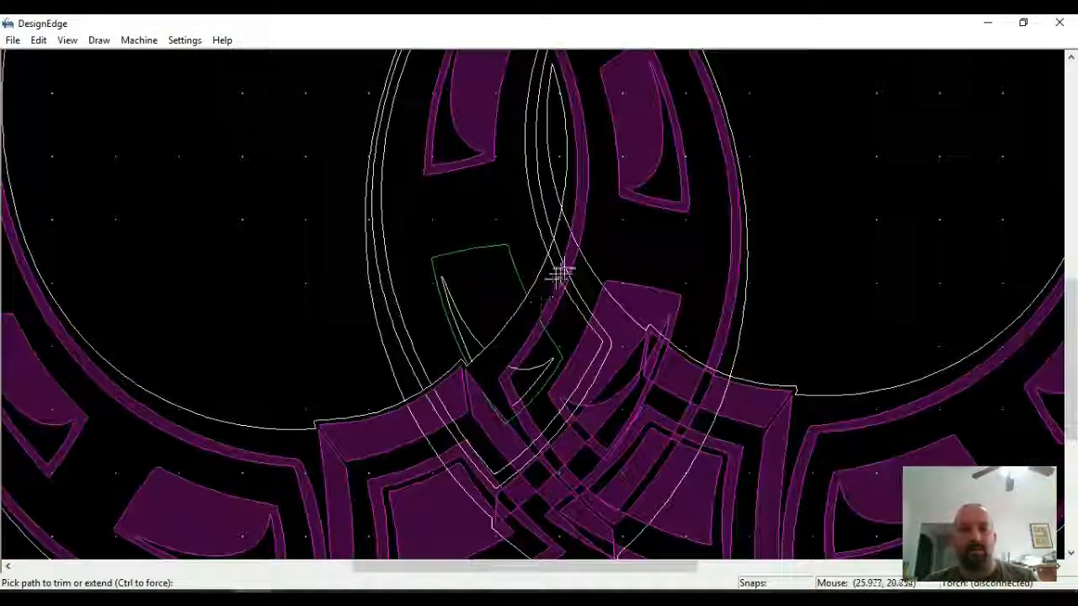
pyautogui.scroll(3, 560, 274)
pyautogui.click(520, 266)
# Trim the right horseshoe's outer outline and panel frame where they cross the left horseshoe's outer outline at the lower crossing.
pyautogui.scroll(-3, 543, 217)
pyautogui.scroll(2, 540, 285)
pyautogui.scroll(-3, 540, 307)
pyautogui.scroll(3, 554, 469)
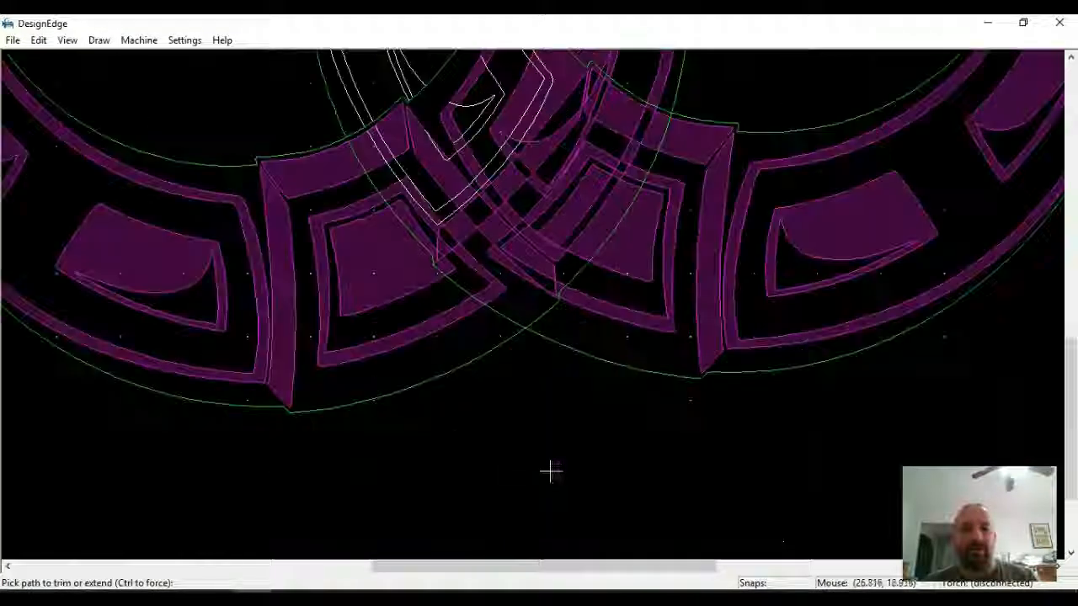
pyautogui.scroll(2, 530, 312)
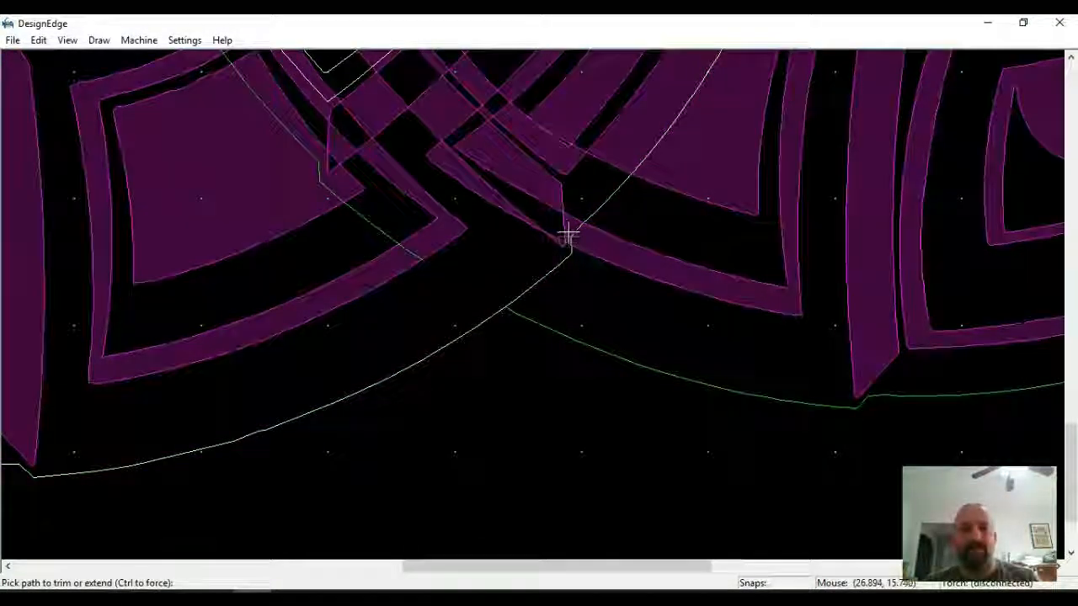
pyautogui.scroll(3, 513, 325)
pyautogui.scroll(-3, 570, 207)
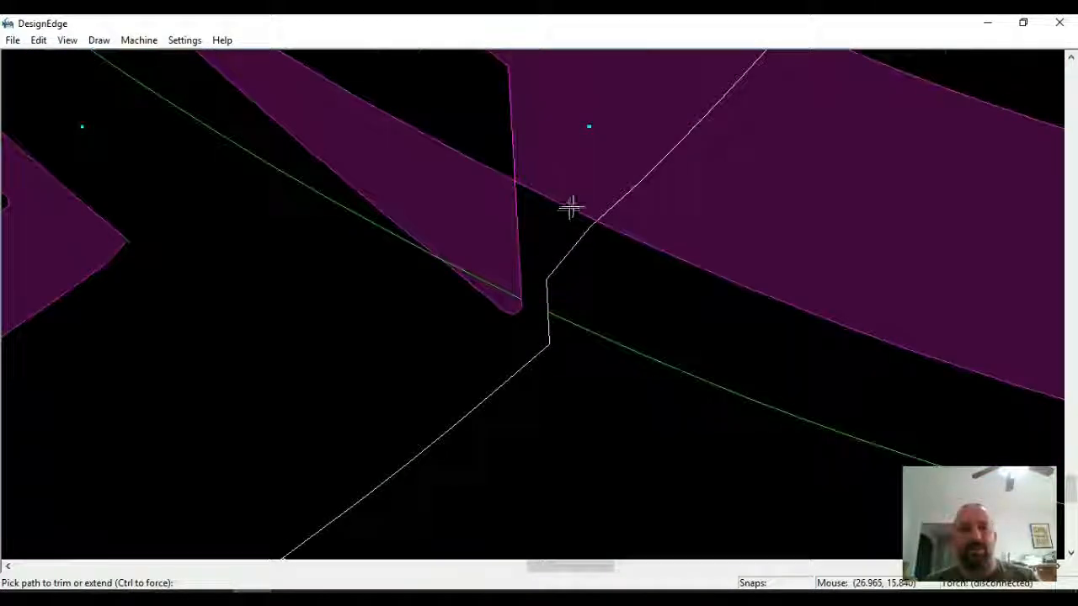
# Trim the right horseshoe's centre panel frames and inner outline where they cross the left horseshoe's outer outline.
pyautogui.scroll(-2, 607, 219)
pyautogui.scroll(2, 587, 176)
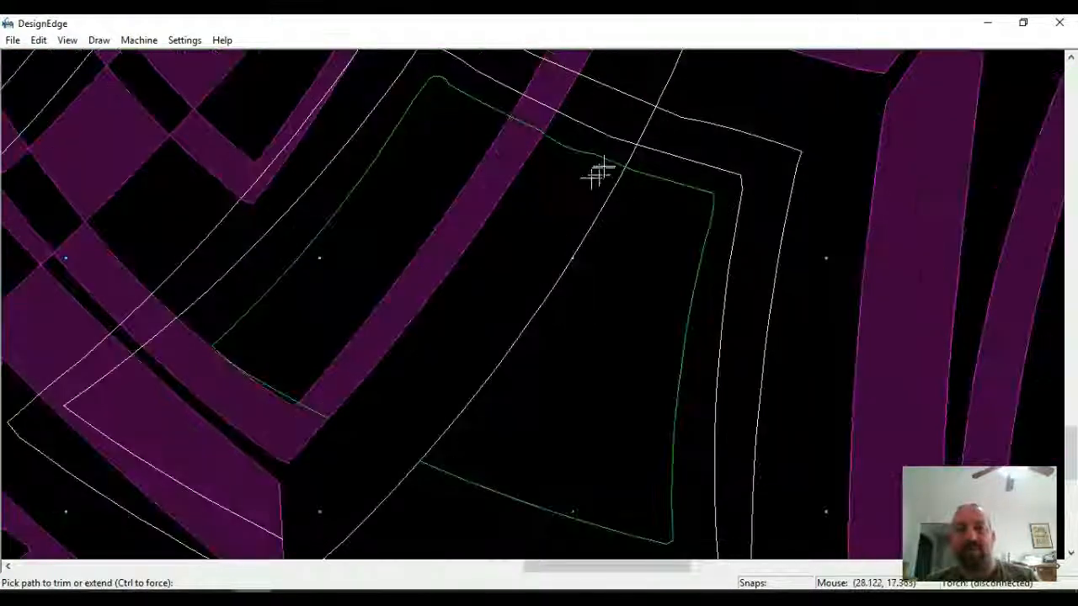
pyautogui.scroll(-1, 536, 307)
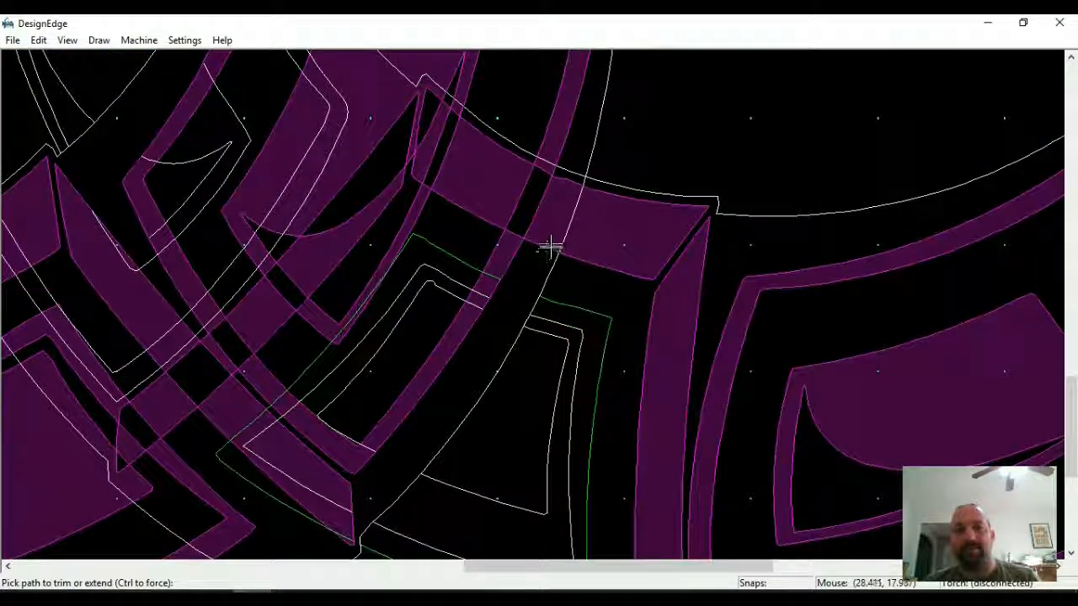
pyautogui.click(580, 177)
pyautogui.click(582, 171)
pyautogui.press('Escape')
# Delete the right horseshoe's inner outline, edge band and cutout segments that lie inside the left horseshoe's arm at the lower crossing.
pyautogui.scroll(-1, 582, 172)
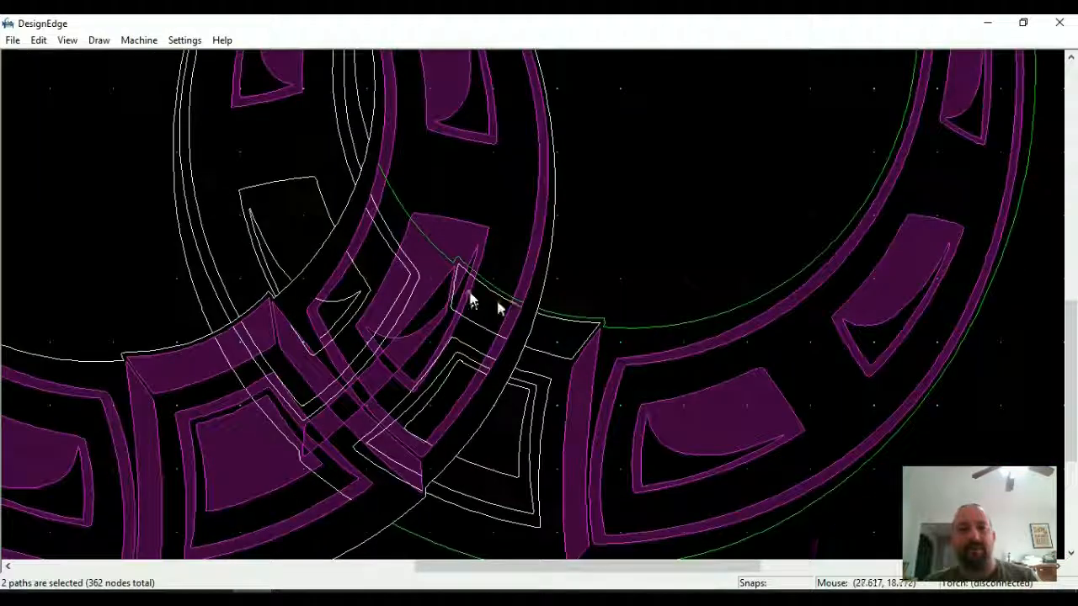
pyautogui.scroll(1, 471, 281)
pyautogui.scroll(-1, 534, 302)
pyautogui.click(495, 259)
pyautogui.press('Delete')
pyautogui.click(479, 289)
pyautogui.press('Delete')
pyautogui.press('Delete')
pyautogui.click(419, 323)
pyautogui.click(556, 318)
pyautogui.press('Delete')
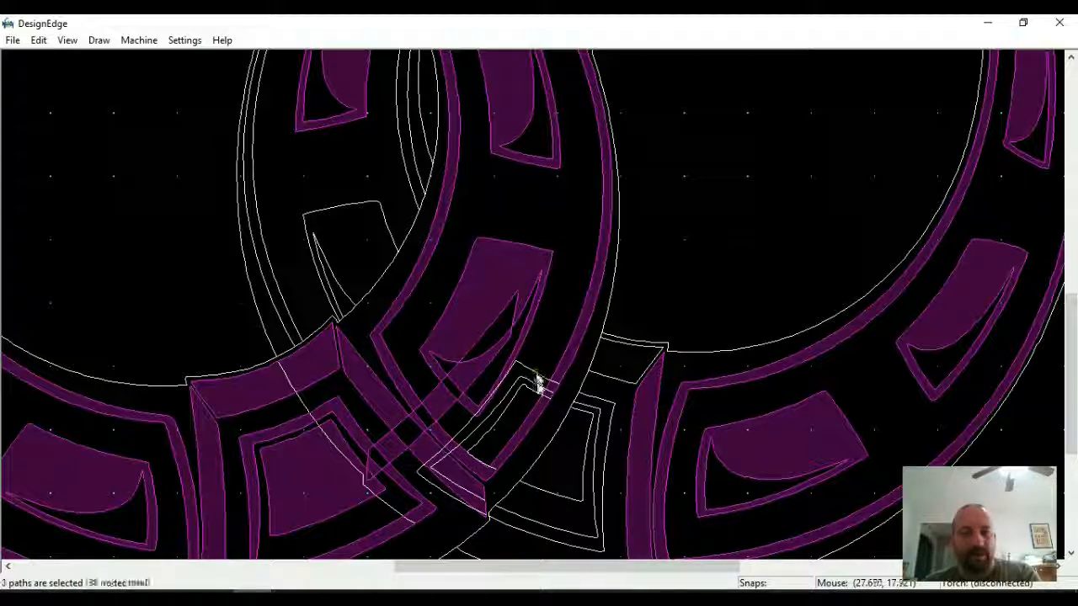
# Delete the right horseshoe's remaining centre panel frame segments inside the left horseshoe's arm.
pyautogui.press('Delete')
pyautogui.click(532, 381)
pyautogui.press('Delete')
pyautogui.click(528, 394)
pyautogui.press('Delete')
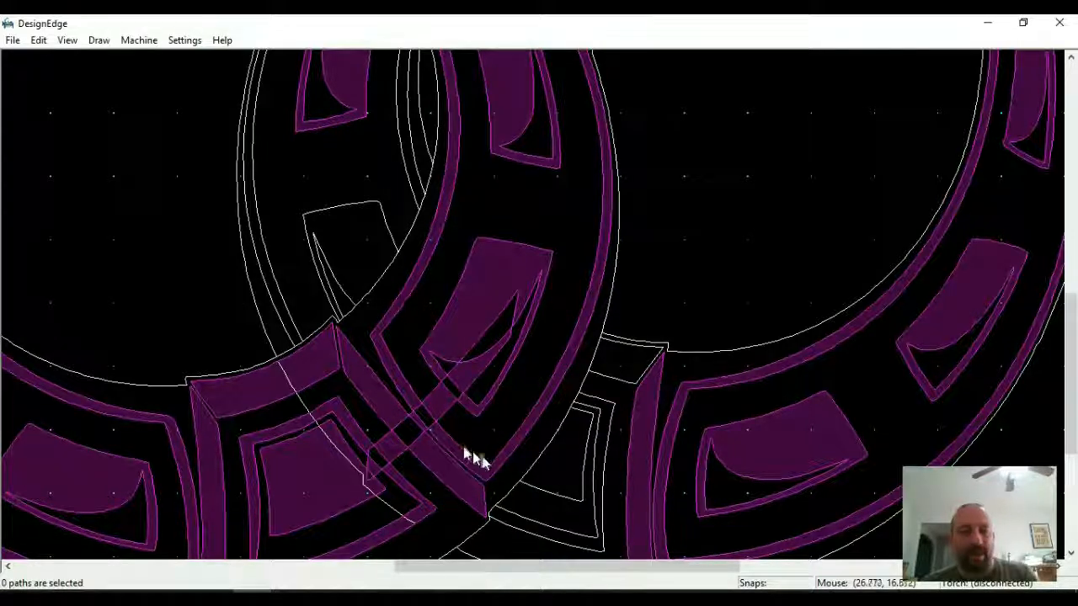
# Delete the right horseshoe's leftover outer edge segment running across the left horseshoe's centre panel.
pyautogui.scroll(-3, 469, 455)
pyautogui.scroll(3, 530, 308)
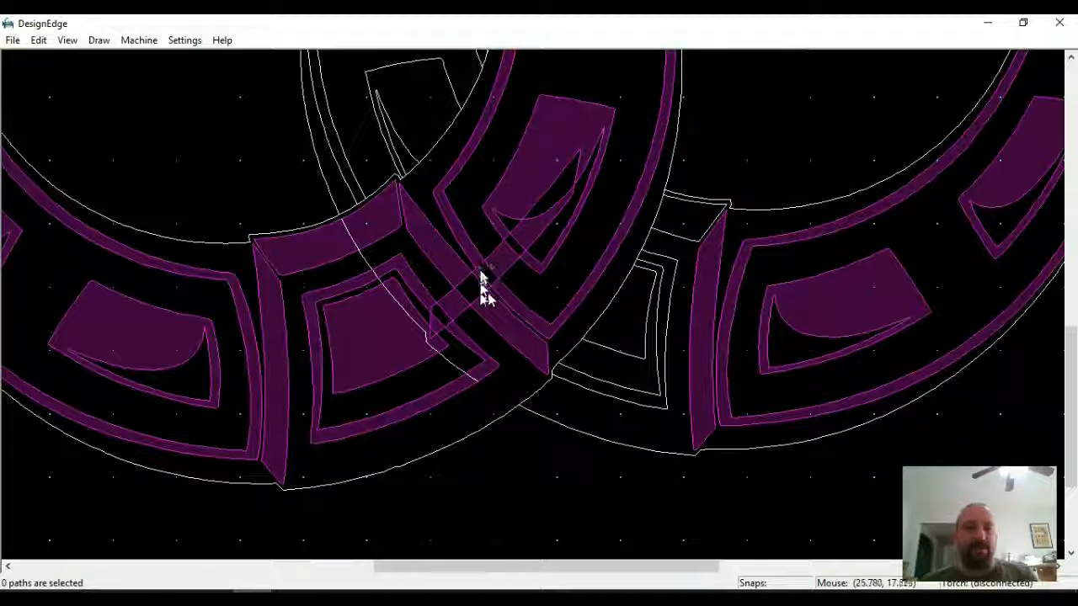
pyautogui.scroll(-2, 579, 194)
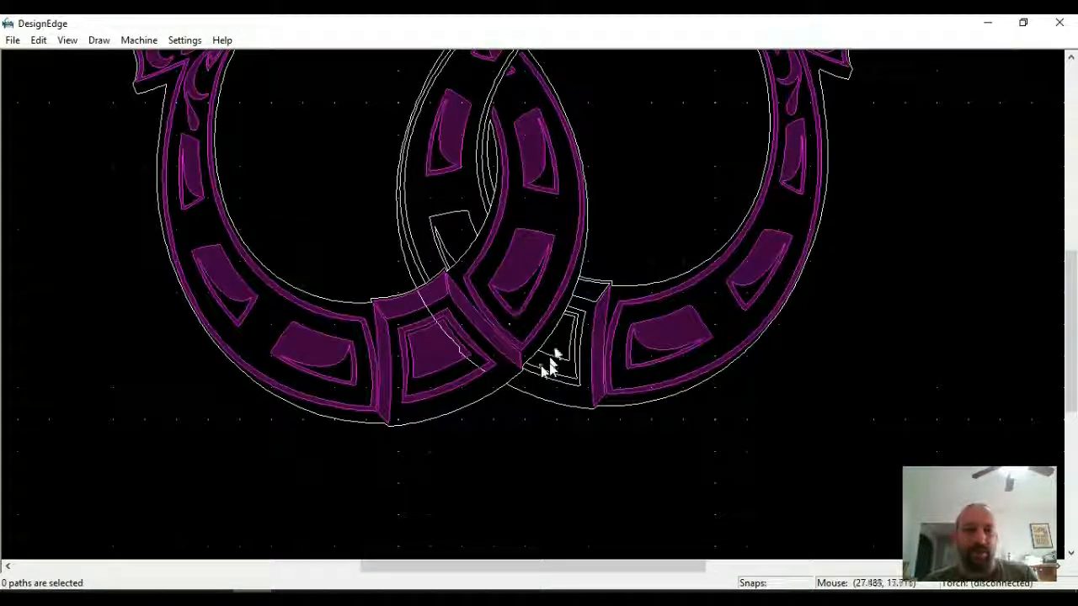
pyautogui.click(451, 337)
pyautogui.click(522, 318)
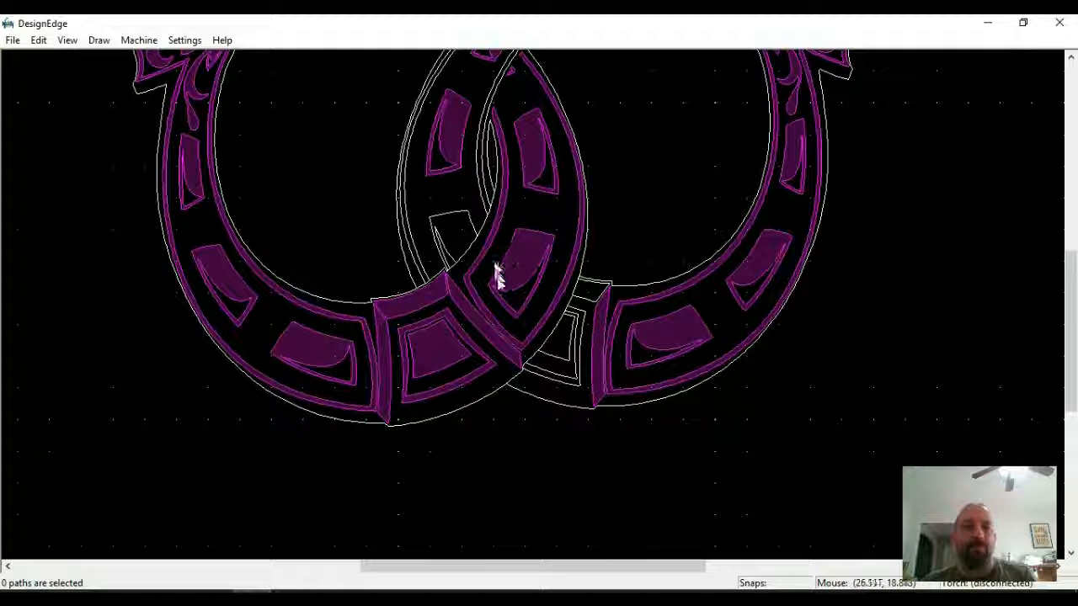
# Trim the left horseshoe's inner outline where it crosses the open areas of the right horseshoe's arm between edge bands and lower cutout.
pyautogui.scroll(3, 432, 288)
pyautogui.press('t')
pyautogui.click(536, 305)
pyautogui.click(660, 223)
pyautogui.moveTo(788, 164); pyautogui.dragTo(542, 301, button='middle')
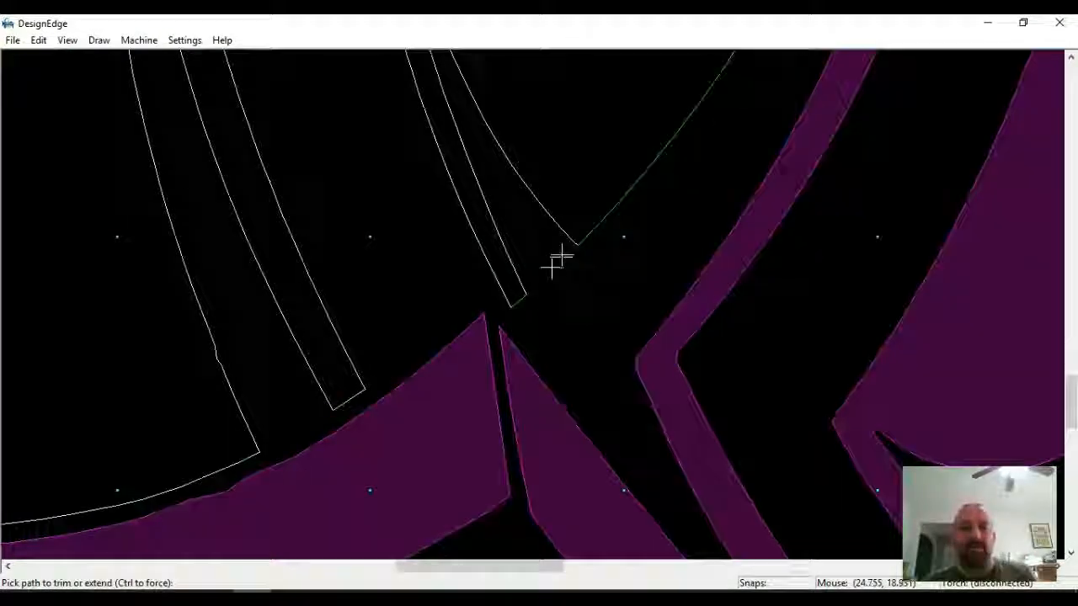
pyautogui.click(562, 256)
pyautogui.scroll(-1, 564, 254)
pyautogui.click(647, 171)
pyautogui.scroll(-1, 648, 160)
pyautogui.scroll(1, 545, 299)
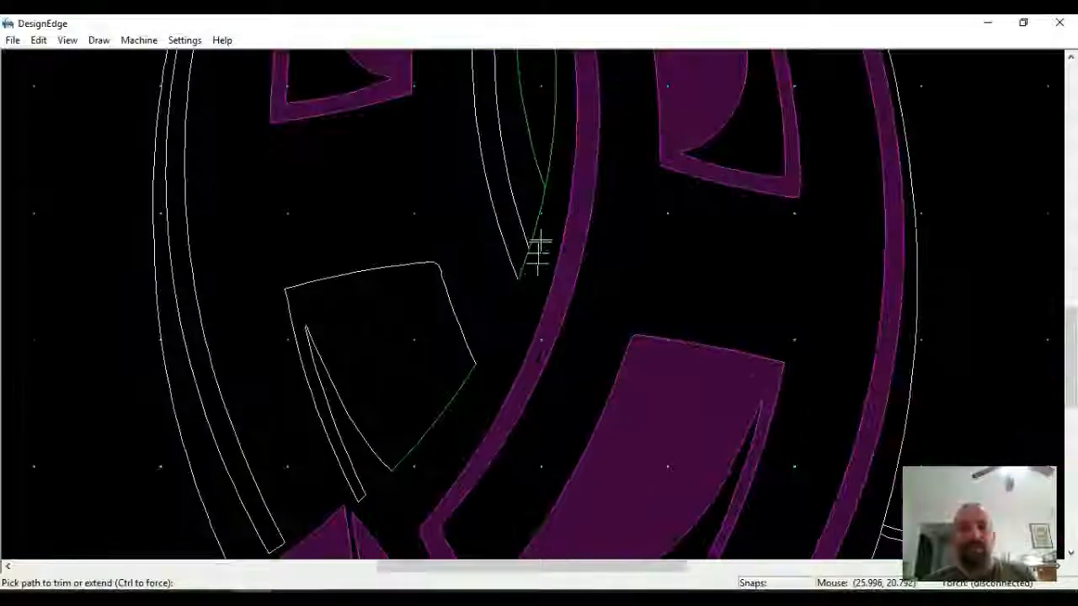
pyautogui.scroll(-1, 545, 309)
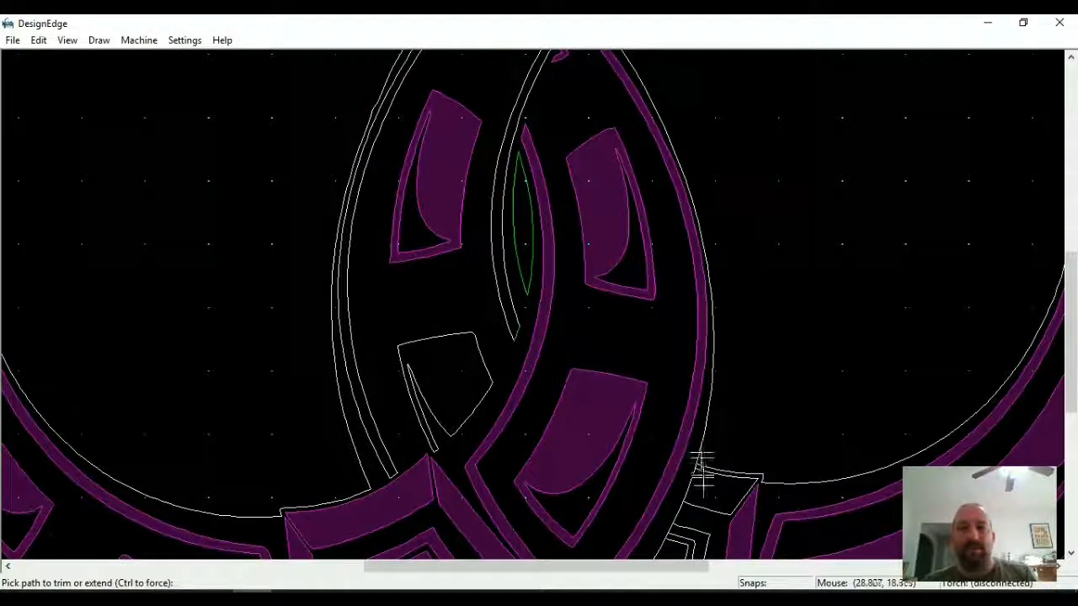
# Trim the left horseshoe's outer outline between the right horseshoe's edge band, top bevel and centre panel frames at the lower crossing.
pyautogui.scroll(1, 702, 471)
pyautogui.click(534, 262)
pyautogui.scroll(1, 526, 324)
pyautogui.click(491, 341)
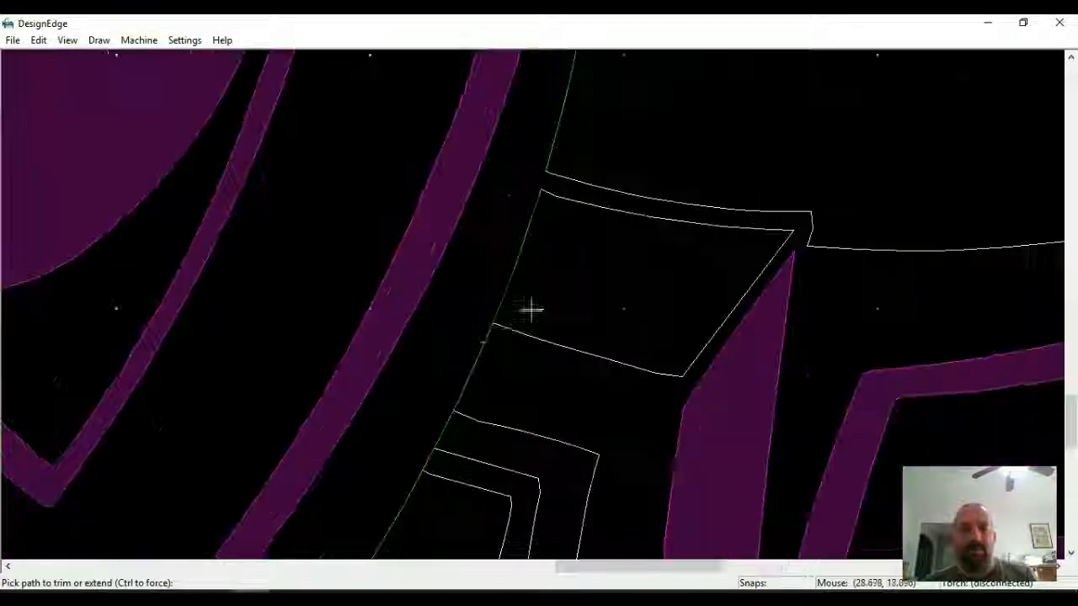
pyautogui.scroll(-1, 481, 409)
pyautogui.scroll(1, 519, 319)
pyautogui.click(507, 325)
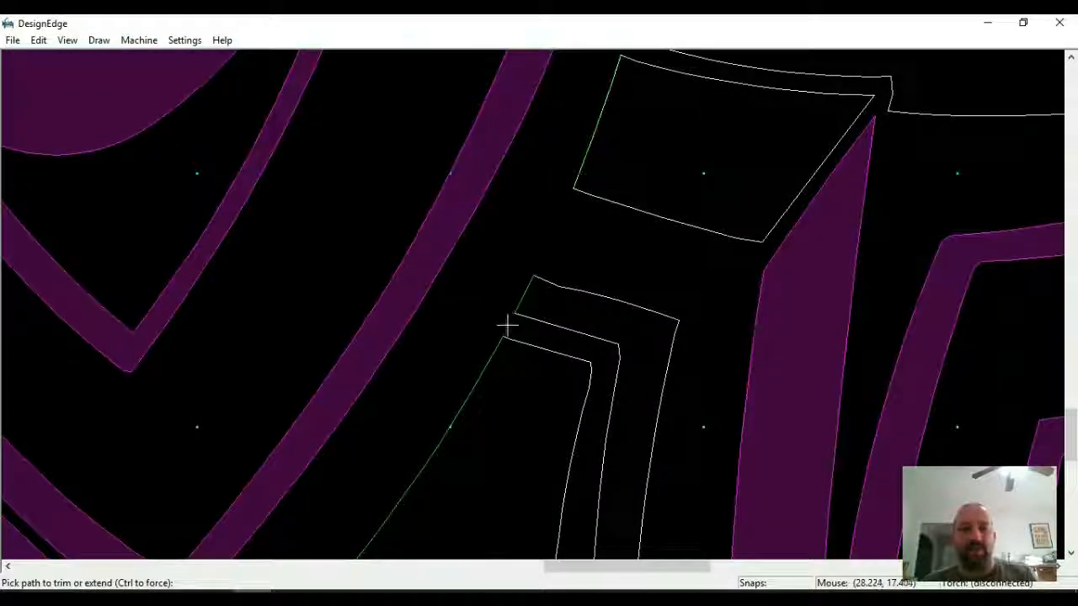
pyautogui.scroll(-1, 502, 360)
pyautogui.click(423, 448)
pyautogui.scroll(-1, 388, 520)
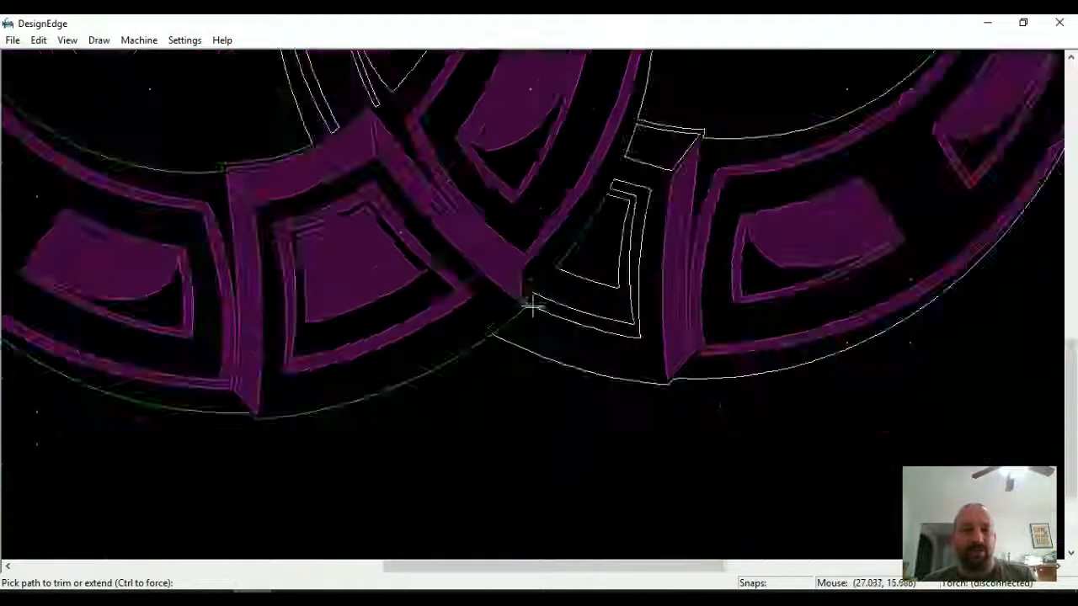
pyautogui.scroll(1, 528, 303)
pyautogui.click(523, 313)
pyautogui.press('Escape')
# Select all paths of both horseshoes and join them.
pyautogui.scroll(-4, 560, 303)
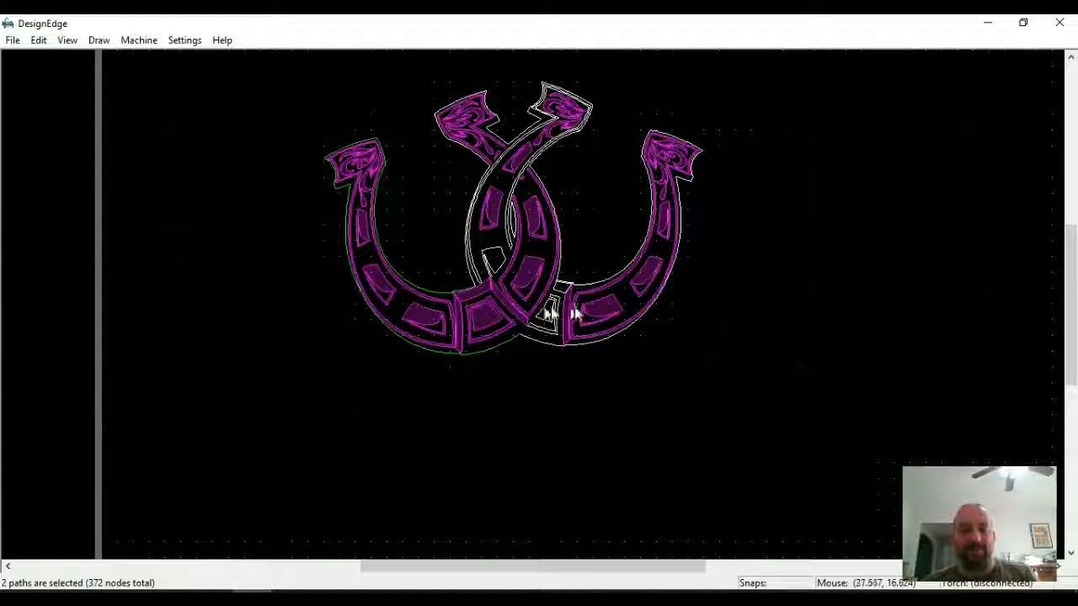
pyautogui.hotkey('ctrl', 'j')
pyautogui.moveTo(755, 83); pyautogui.dragTo(268, 440)
pyautogui.hotkey('ctrl', 'j')
pyautogui.press('Escape')
# Check the joined horseshoes at their crossings and select the whole interlocked design for a final inspection.
pyautogui.scroll(2, 566, 223)
pyautogui.scroll(-3, 568, 374)
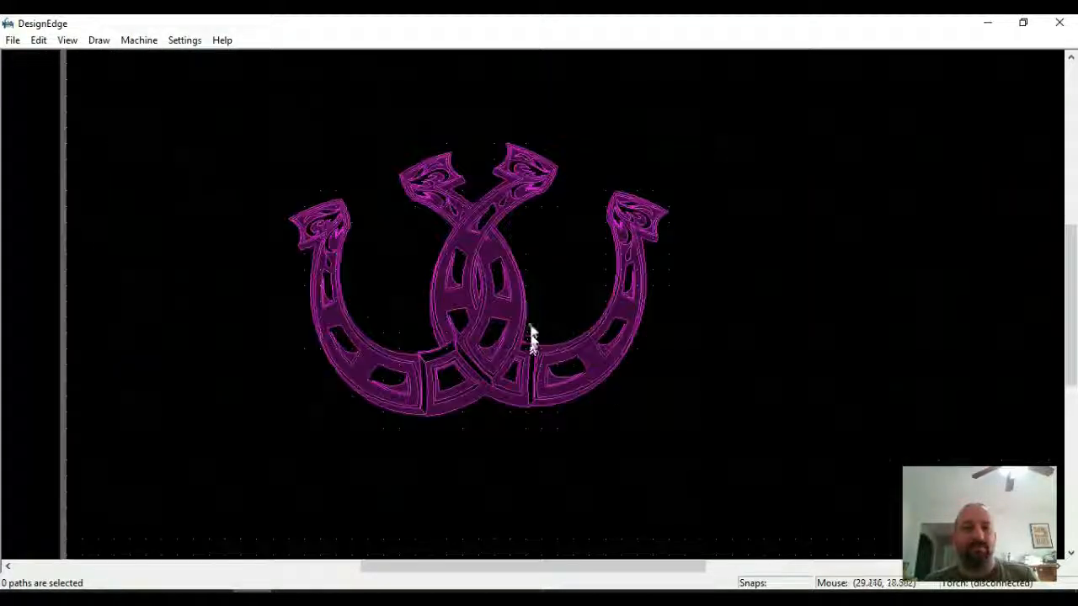
pyautogui.scroll(3, 532, 337)
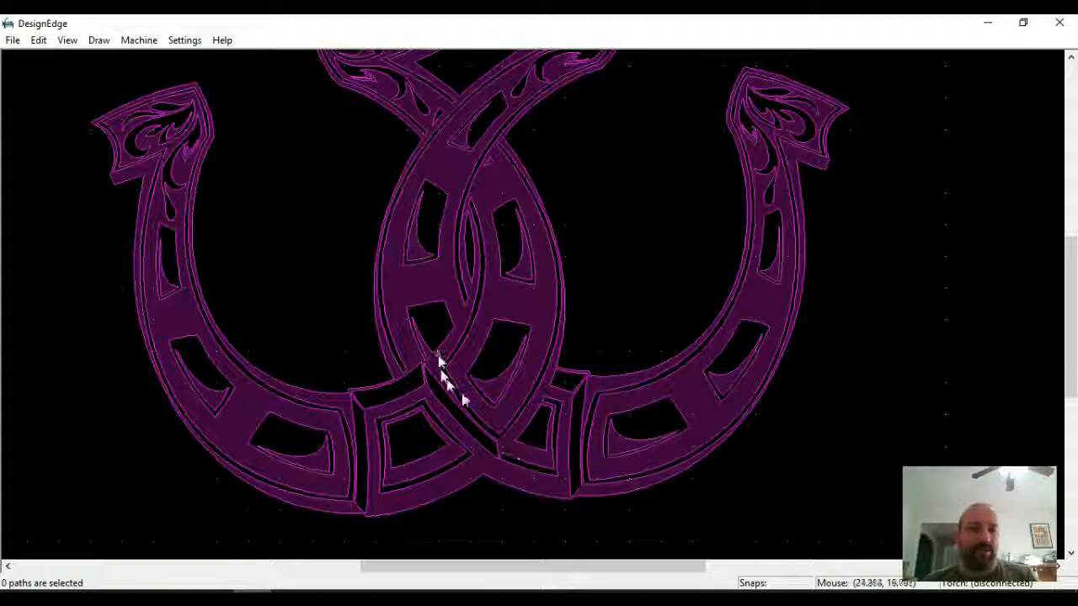
pyautogui.scroll(-3, 433, 257)
pyautogui.scroll(-3, 563, 348)
pyautogui.moveTo(553, 272); pyautogui.dragTo(227, 540)
pyautogui.scroll(3, 337, 434)
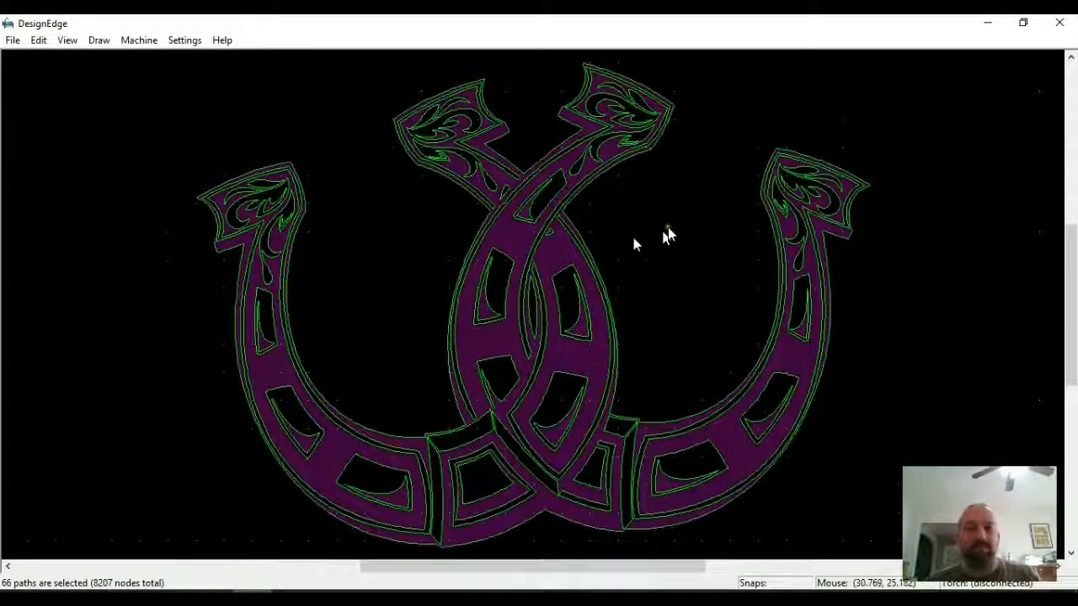
pyautogui.click(669, 226)
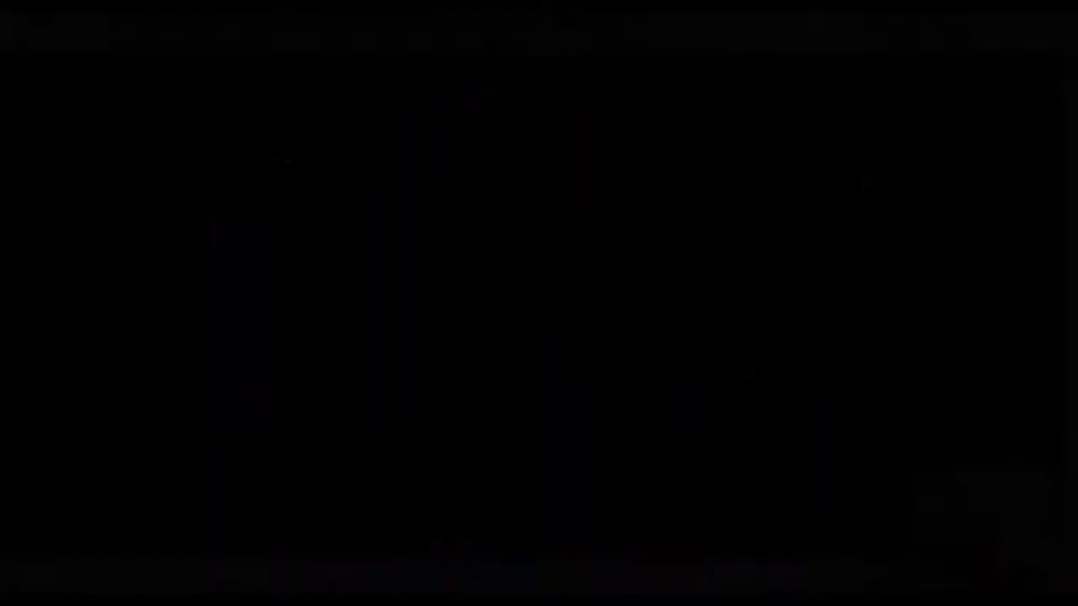